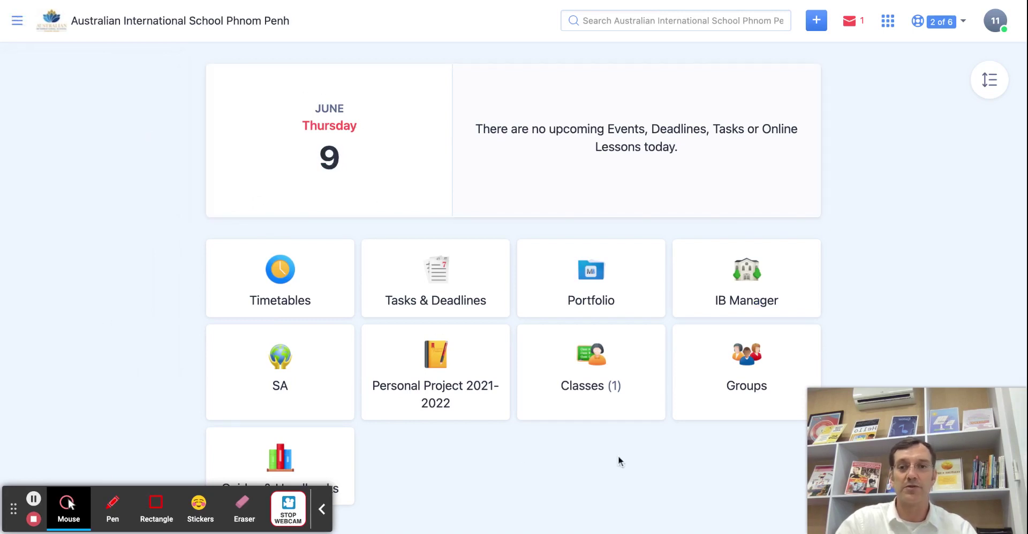
# - Open the SA section from the dashboard and browse down the SA Experiences page
pyautogui.click(283, 390)
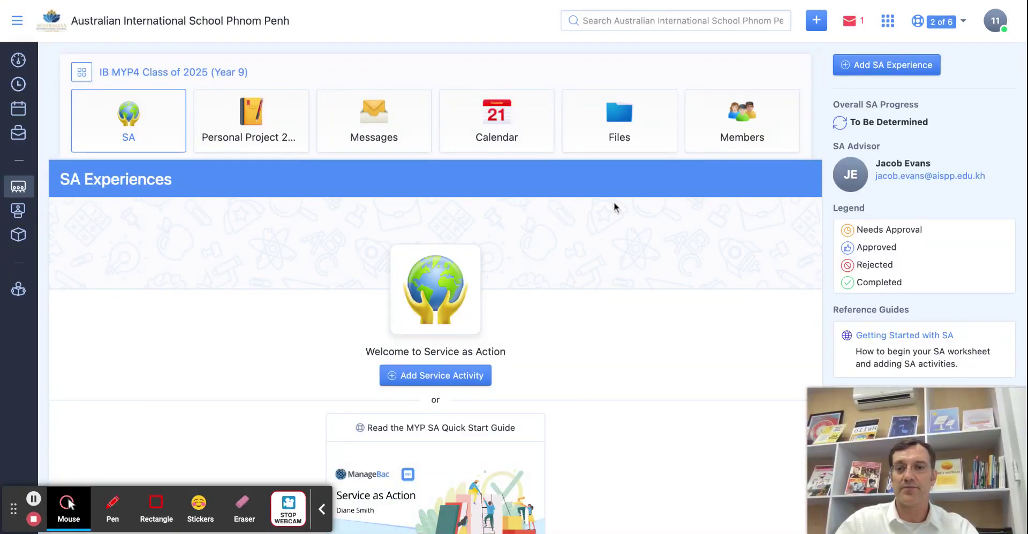
pyautogui.scroll(-1, 629, 256)
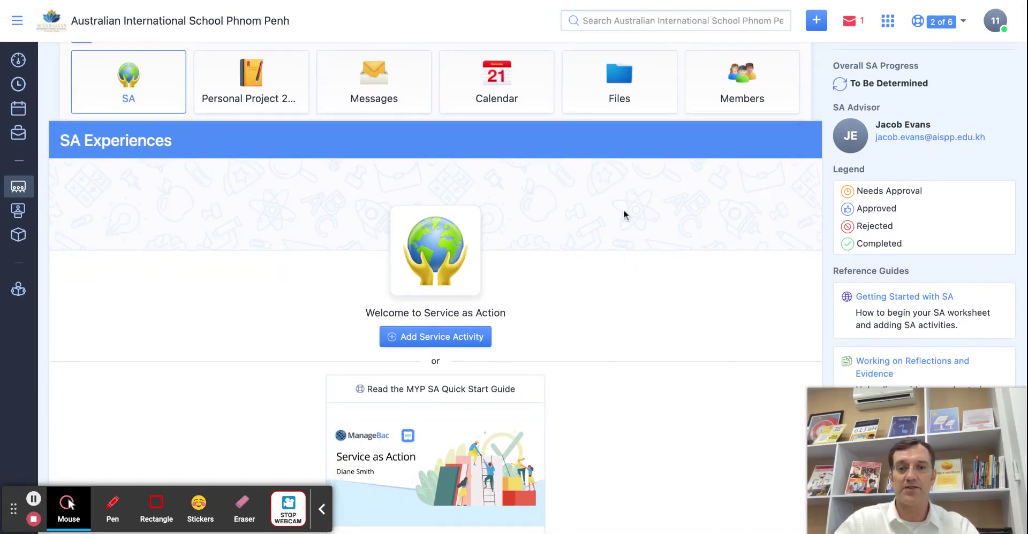
pyautogui.scroll(-2, 685, 258)
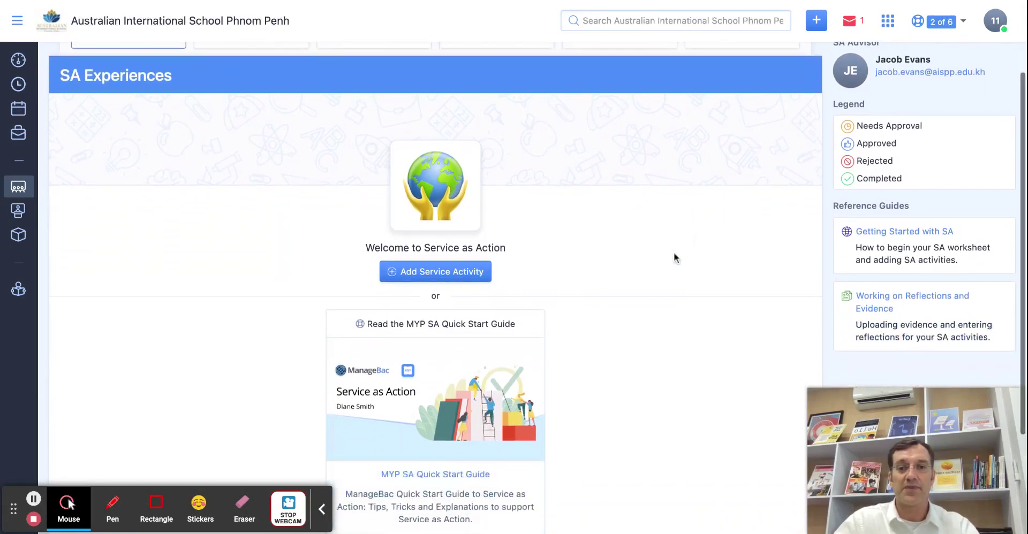
# - Start a new experience named 'Example service activity', in-school, flagged as Service as Action
pyautogui.click(429, 272)
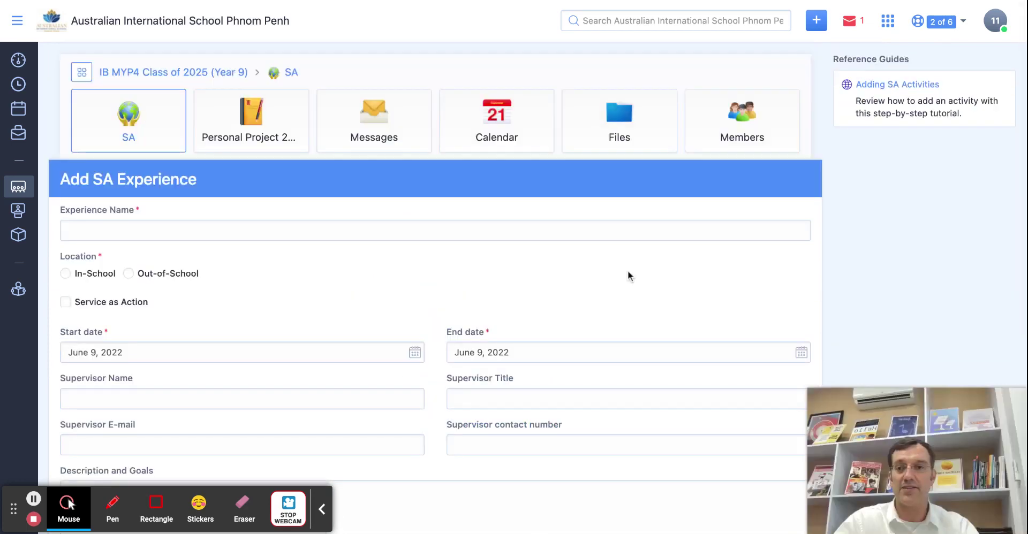
pyautogui.click(291, 234)
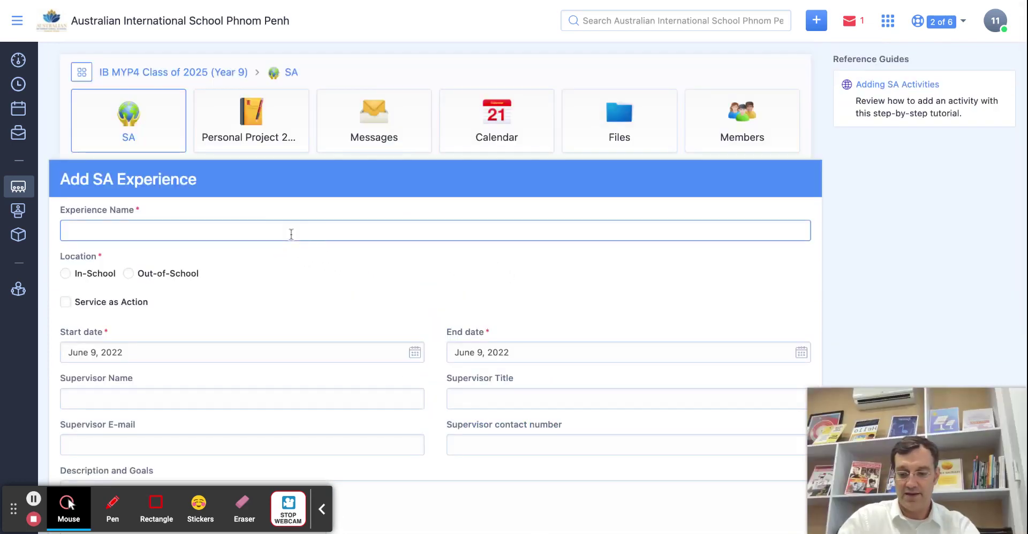
pyautogui.write('Example serv')
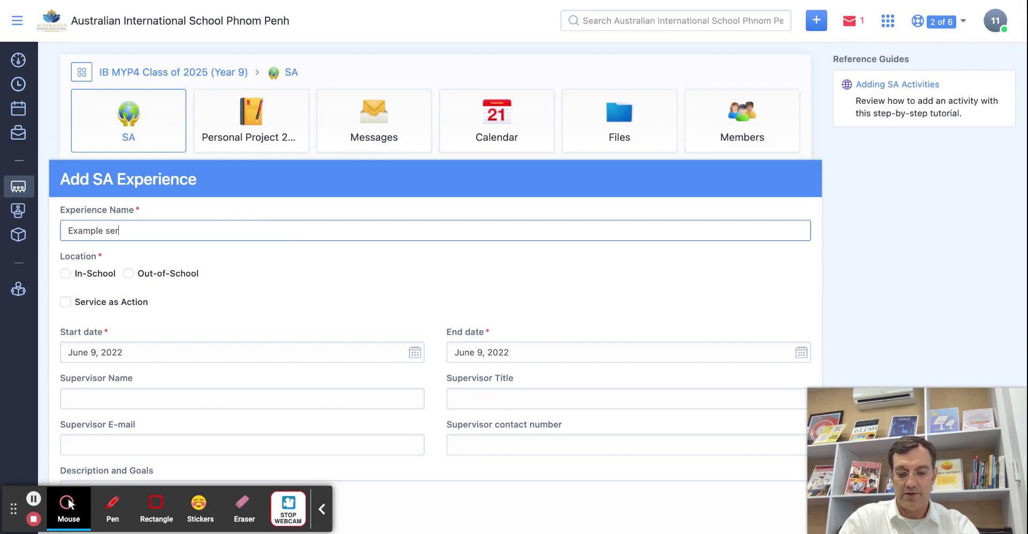
pyautogui.write('ice activity')
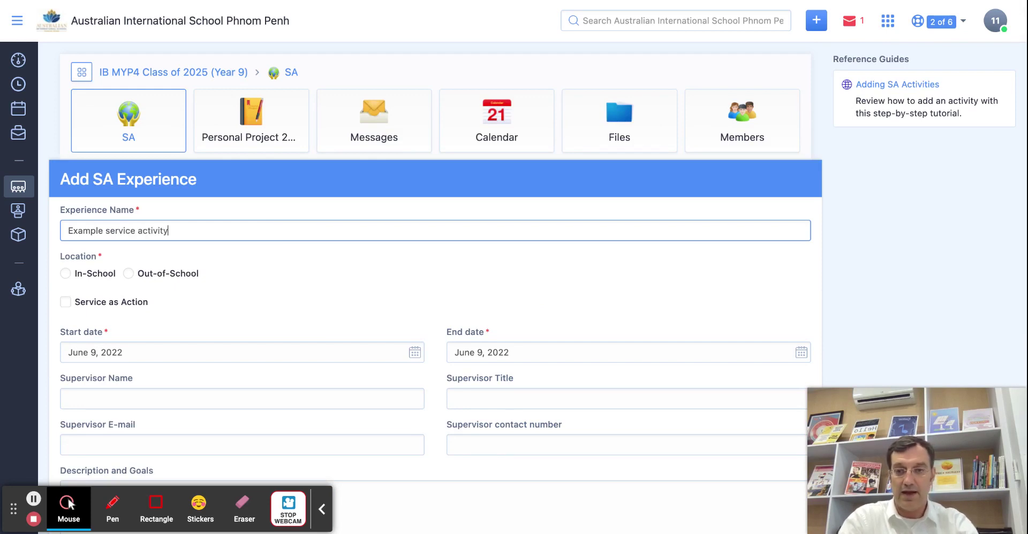
pyautogui.scroll(-1, 278, 249)
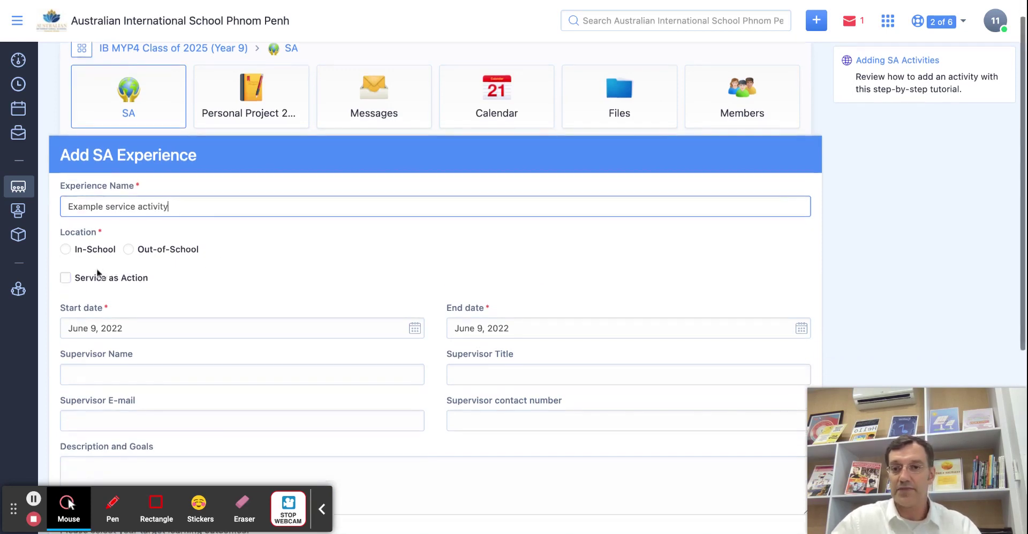
pyautogui.click(66, 249)
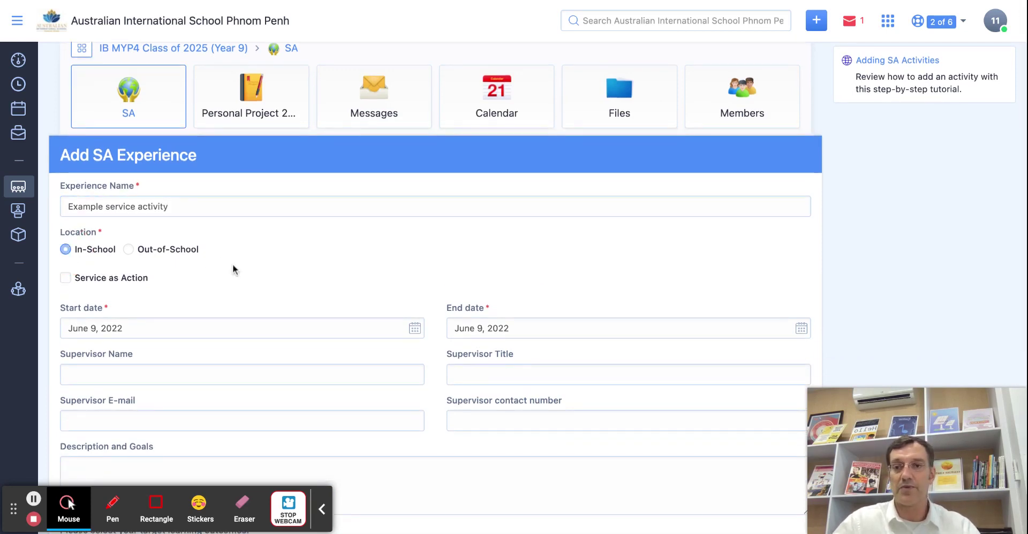
pyautogui.click(65, 277)
pyautogui.scroll(-3, 434, 295)
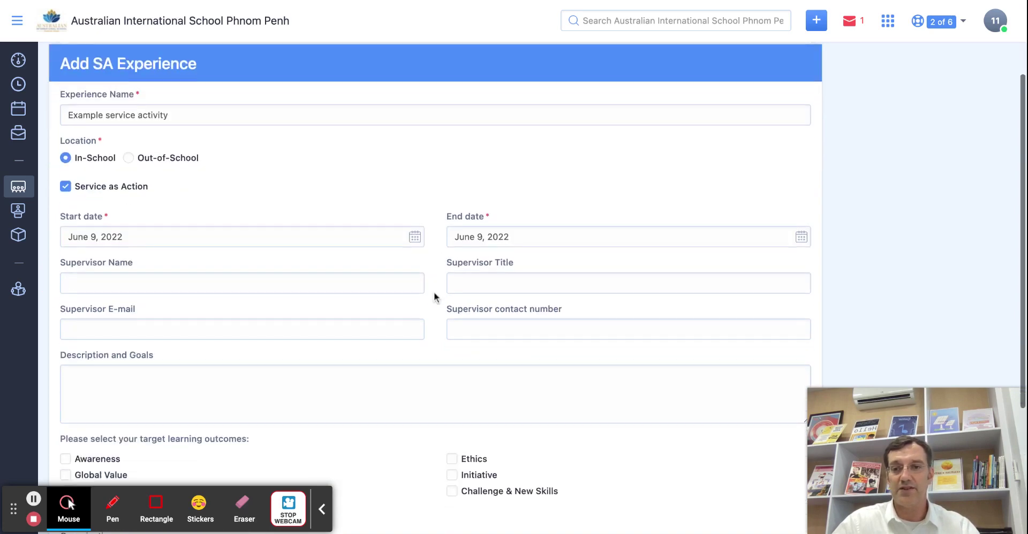
# - Fill in the supervisor's name, title 'MYP Coordinator', e-mail address and contact number
pyautogui.click(148, 280)
pyautogui.write('M')
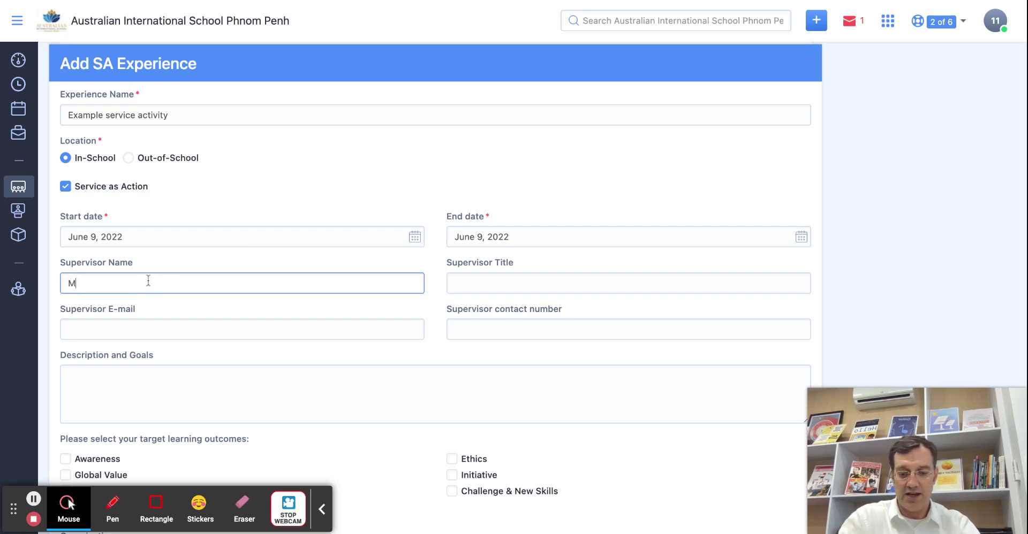
pyautogui.write('r Kremer')
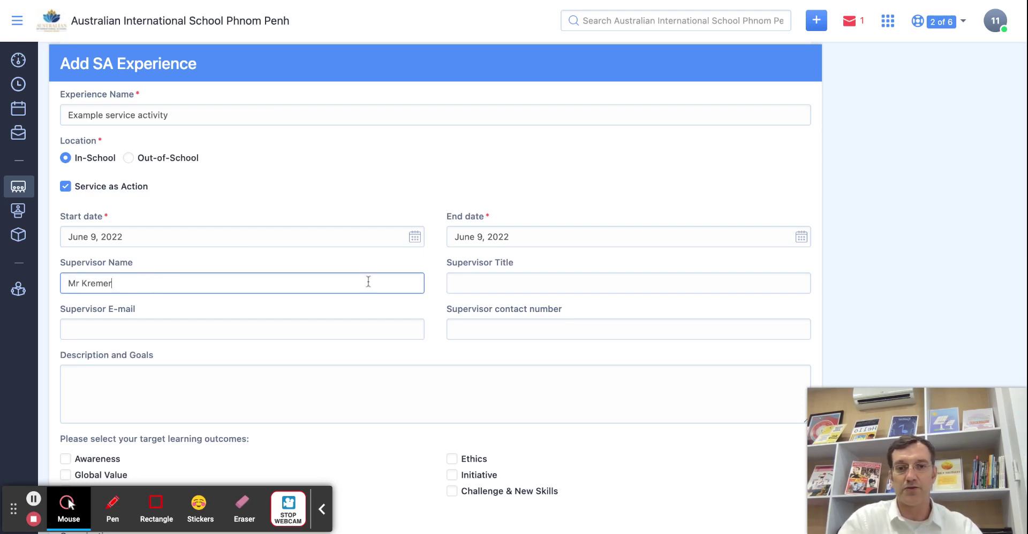
pyautogui.click(485, 281)
pyautogui.write('MY')
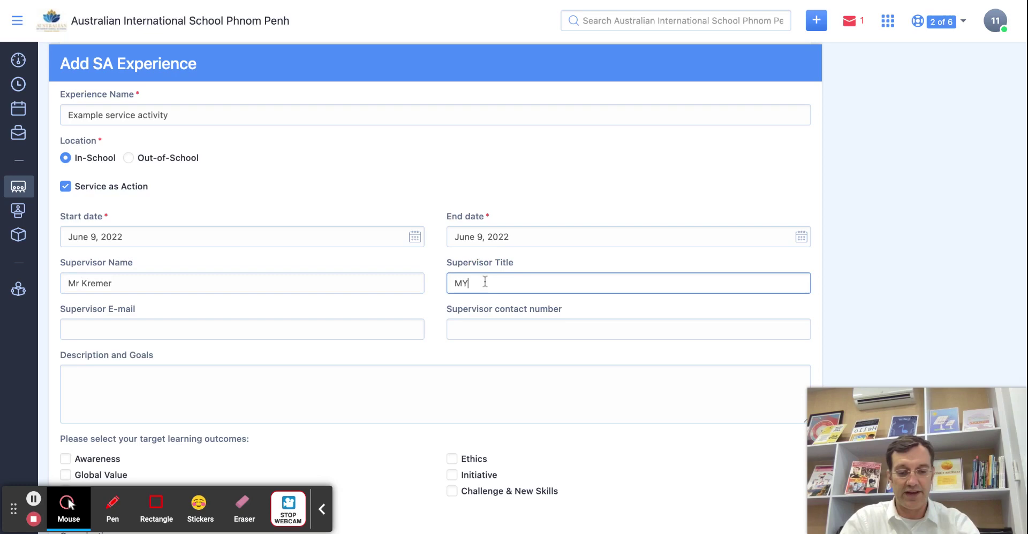
pyautogui.write('P Coor')
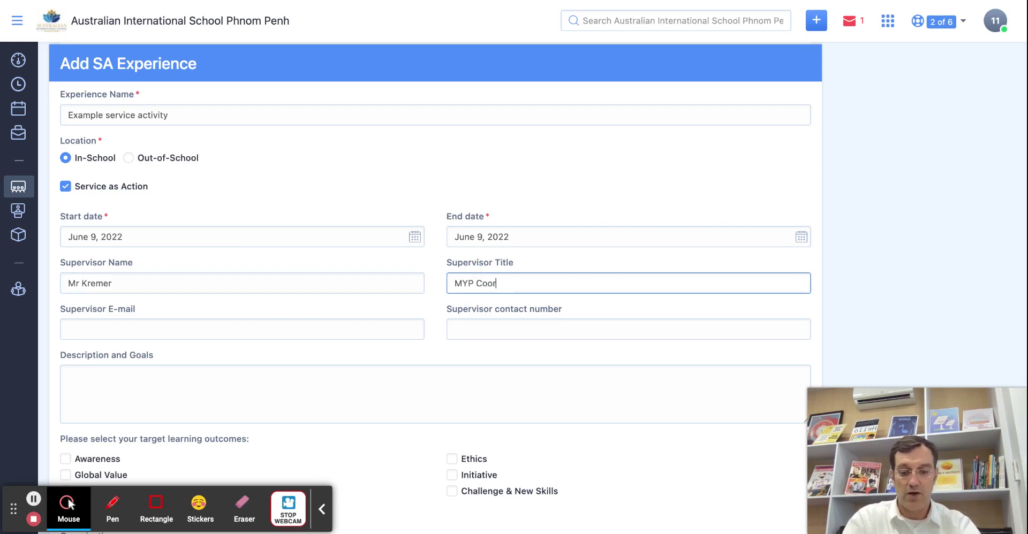
pyautogui.write('dinator')
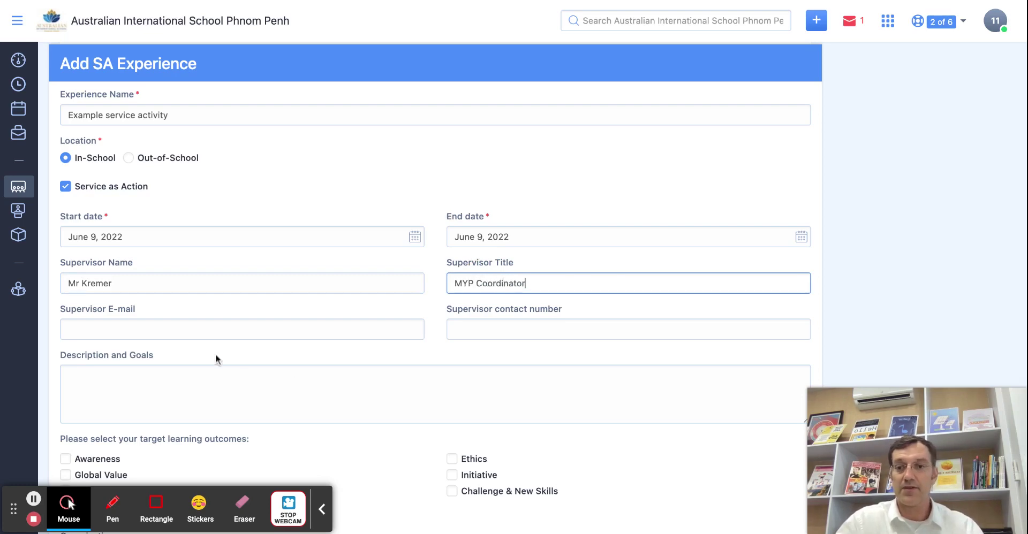
pyautogui.click(221, 332)
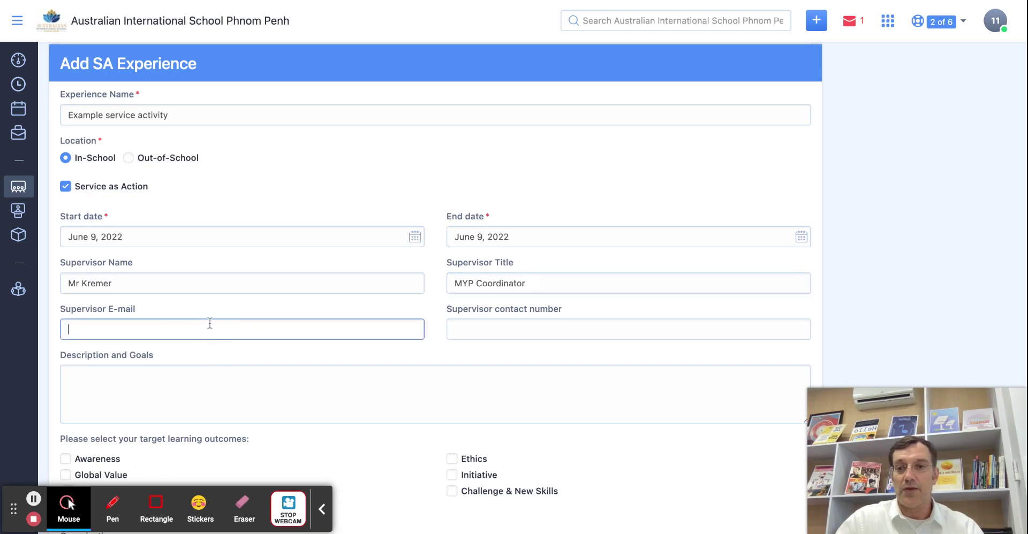
pyautogui.scroll(-3, 314, 358)
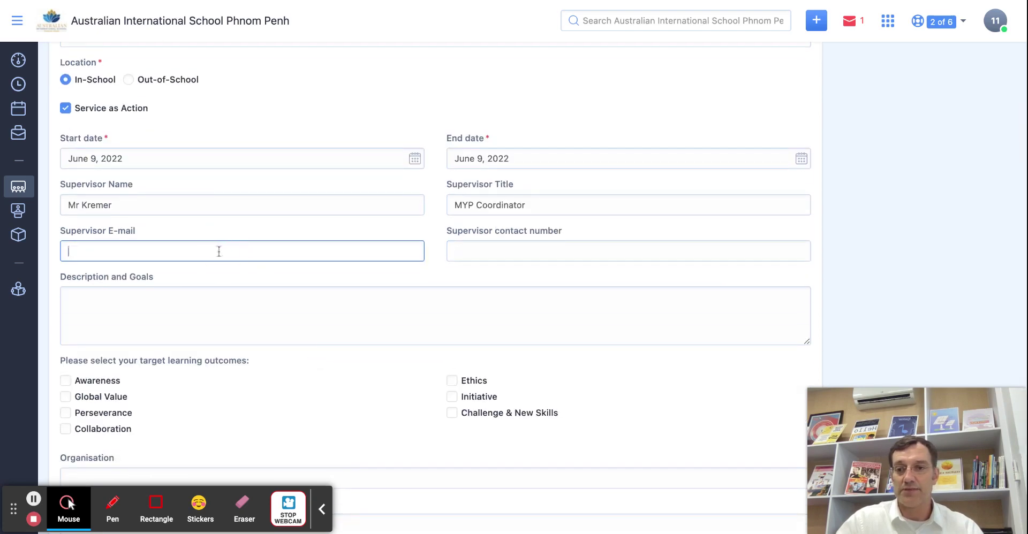
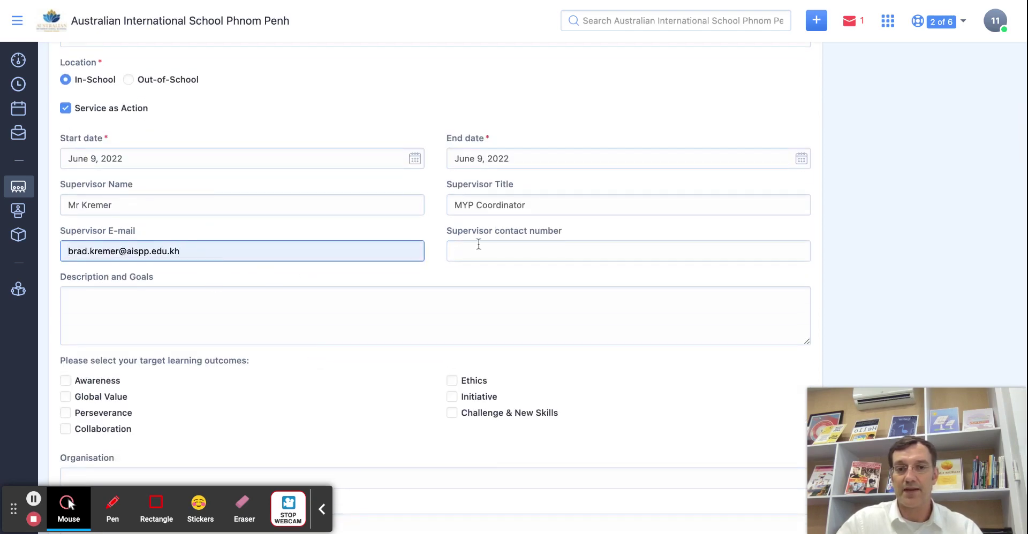
pyautogui.click(478, 246)
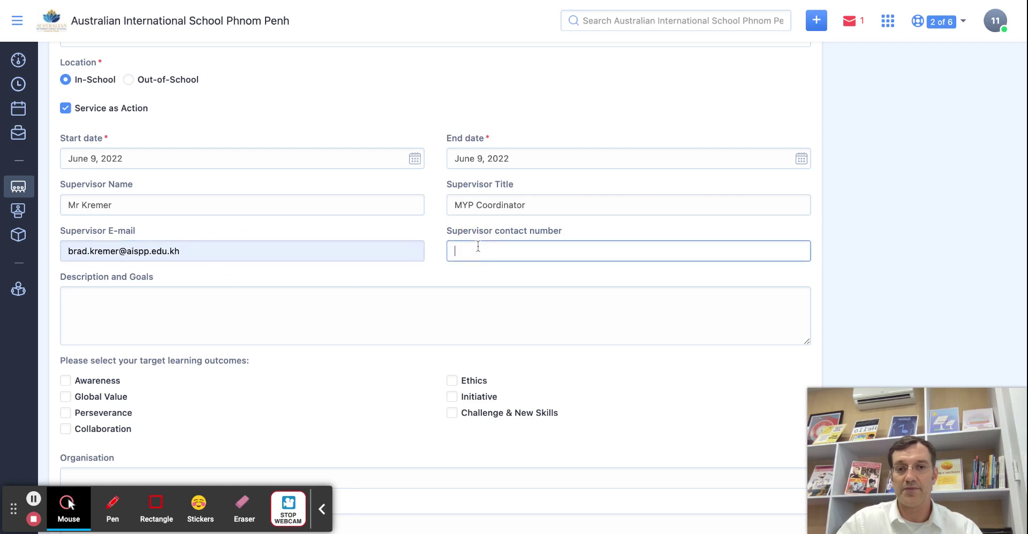
pyautogui.click(511, 264)
pyautogui.scroll(-1, 293, 300)
pyautogui.scroll(-3, 293, 301)
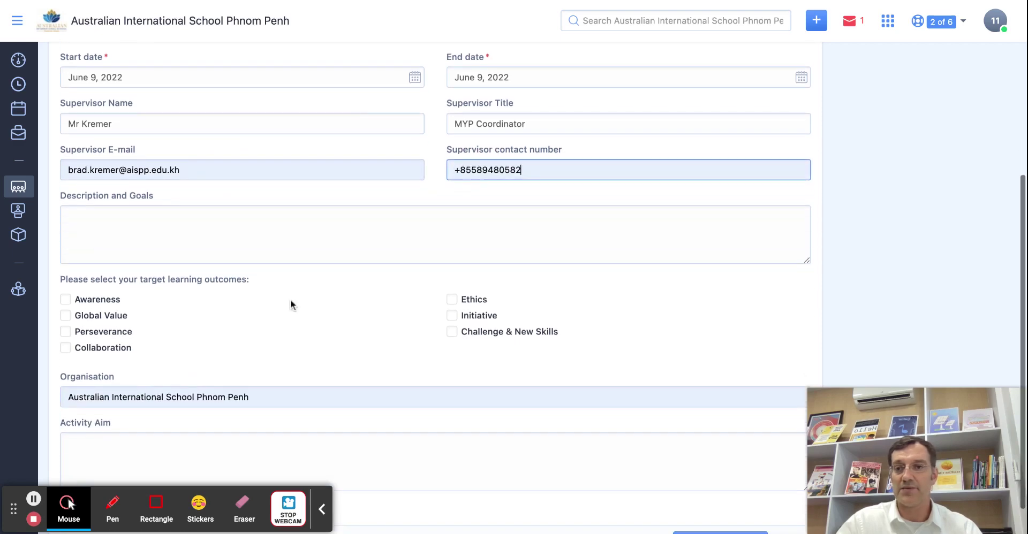
# - Describe the experience: made a video teaching students to add evidence to their SA portfolio
pyautogui.click(159, 227)
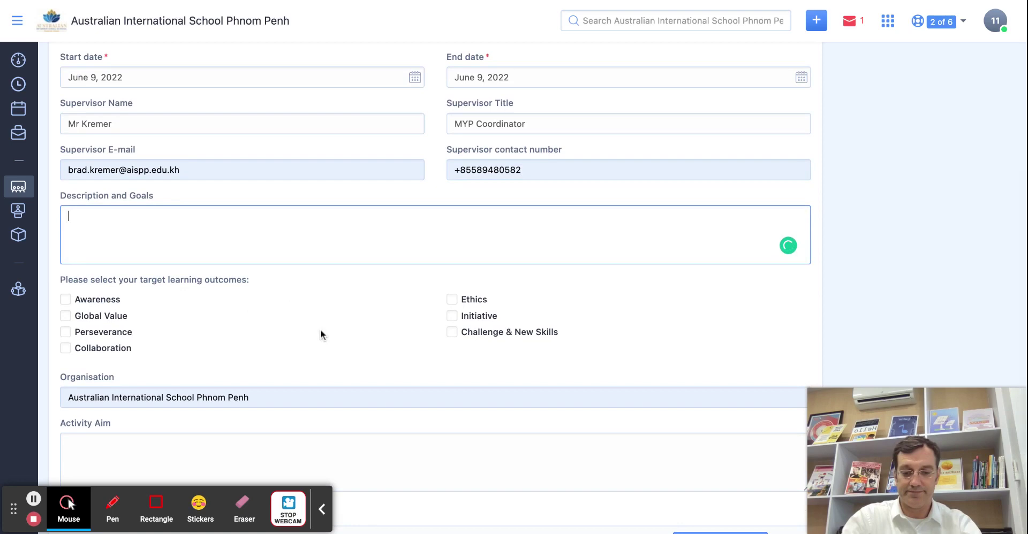
pyautogui.write('TOday')
pyautogui.press('BackSpace')
pyautogui.press('BackSpace')
pyautogui.press('BackSpace')
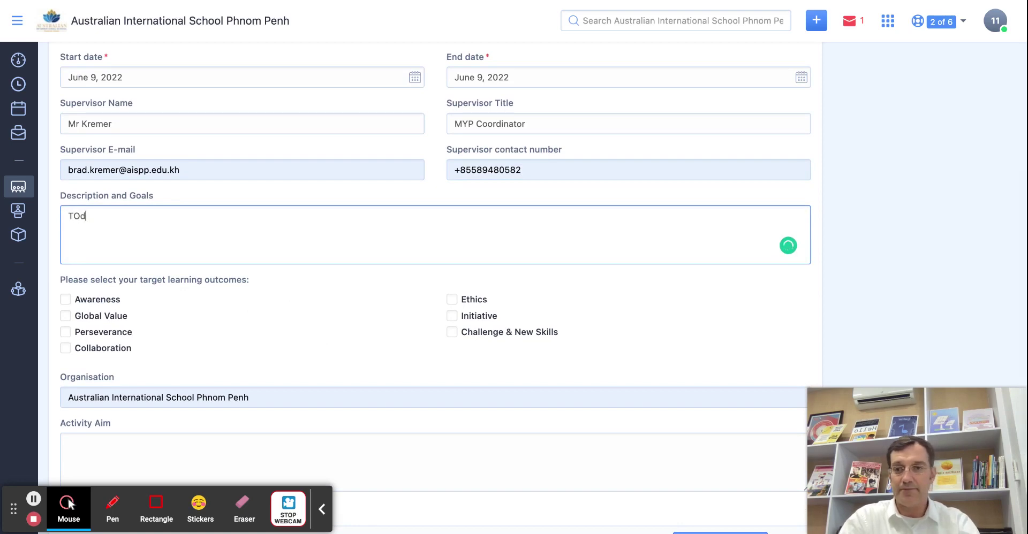
pyautogui.press('BackSpace')
pyautogui.press('BackSpace')
pyautogui.press('BackSpace')
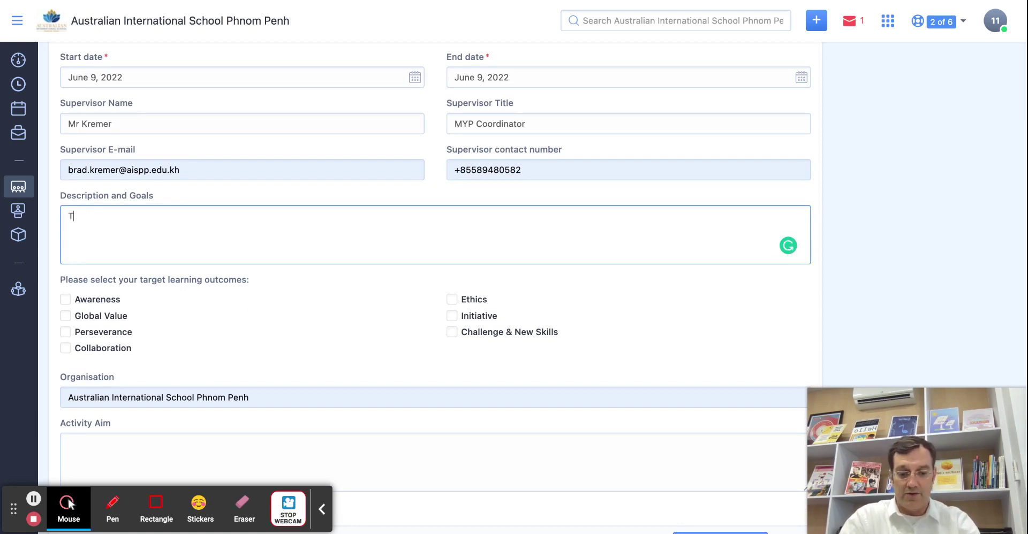
pyautogui.write('oday Ima')
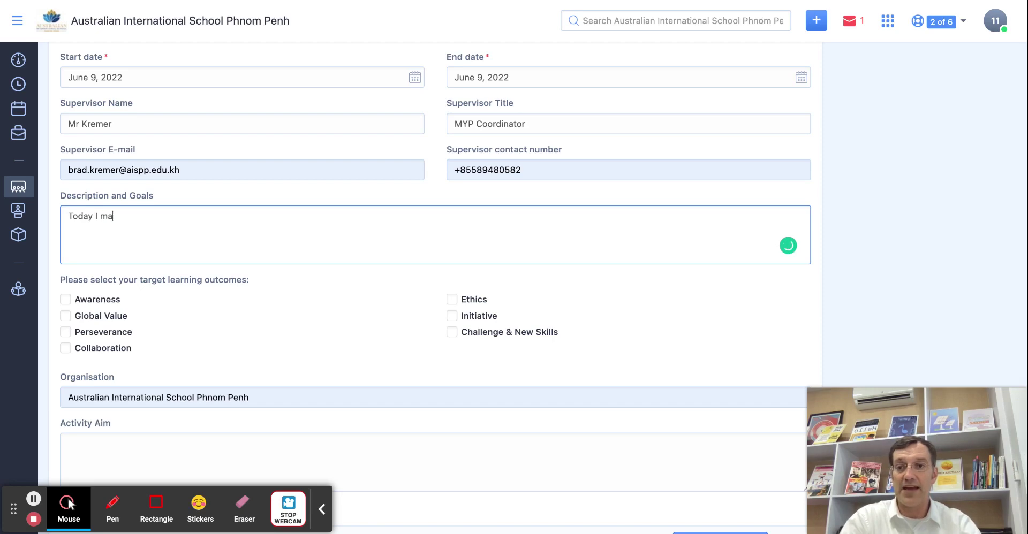
pyautogui.write('de a video that ')
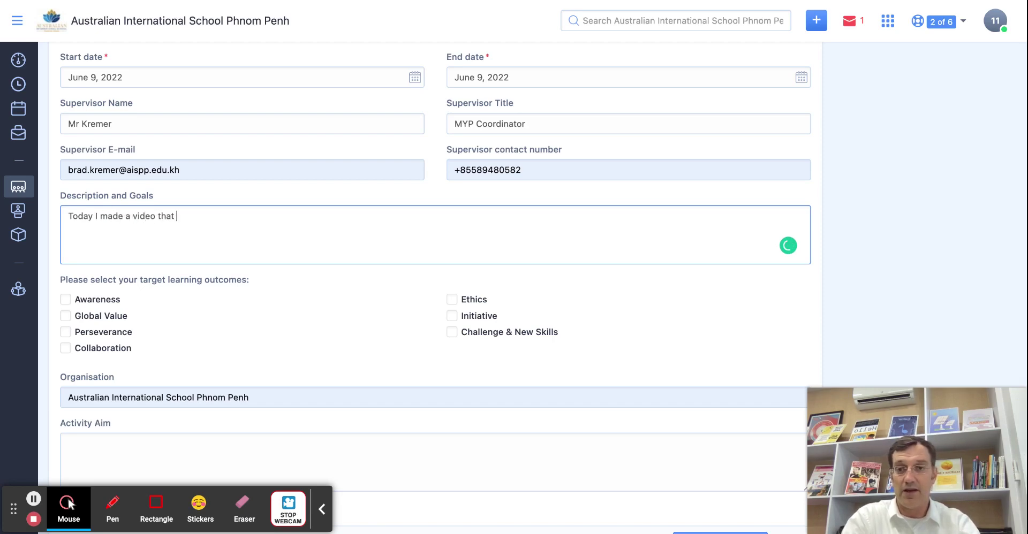
pyautogui.write('teacher')
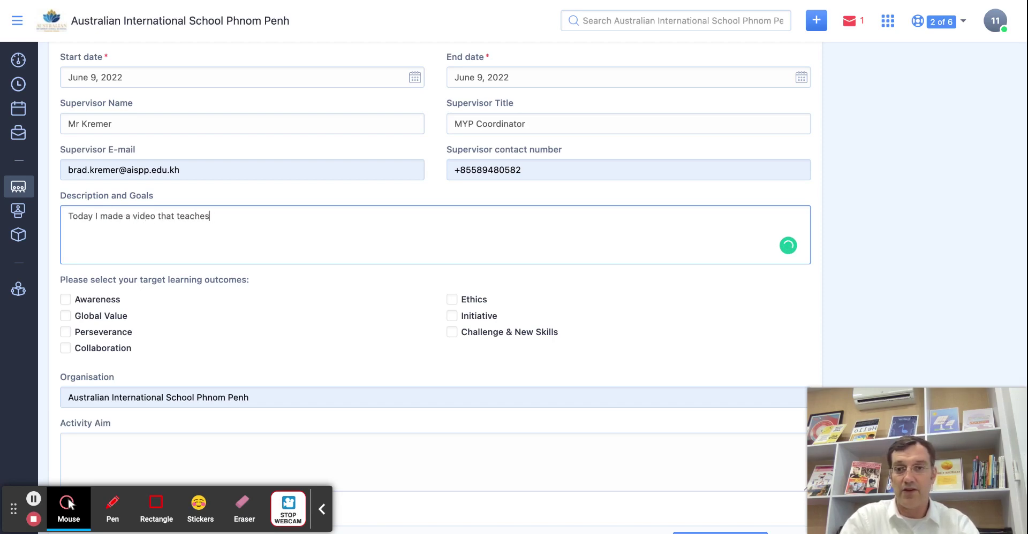
pyautogui.write('tudents ho')
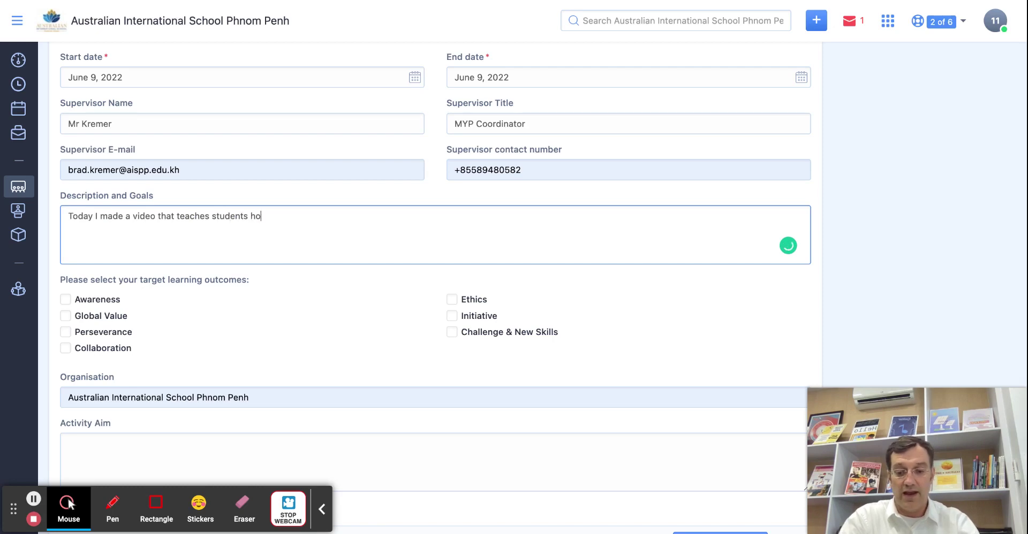
pyautogui.write('w to add e')
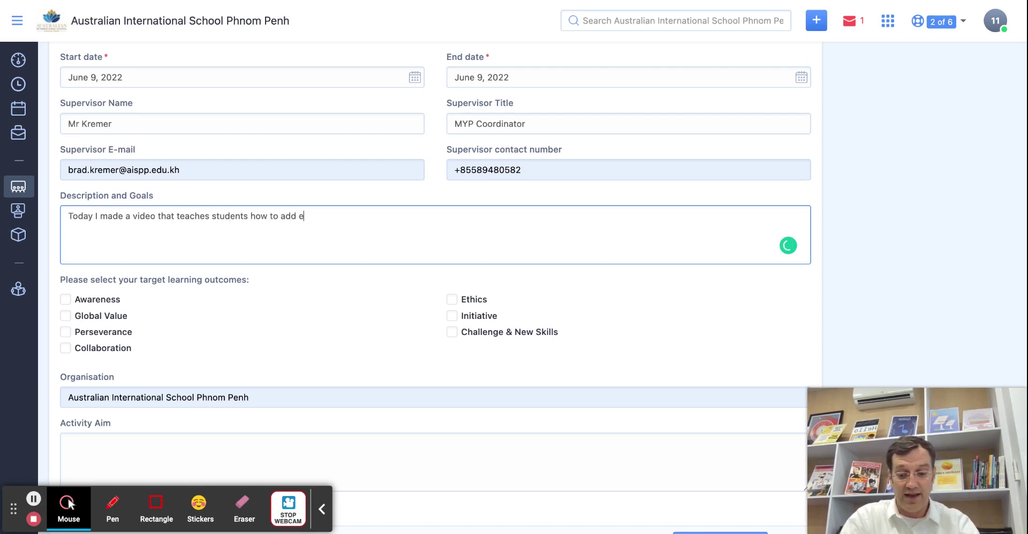
pyautogui.write('vidence to their ')
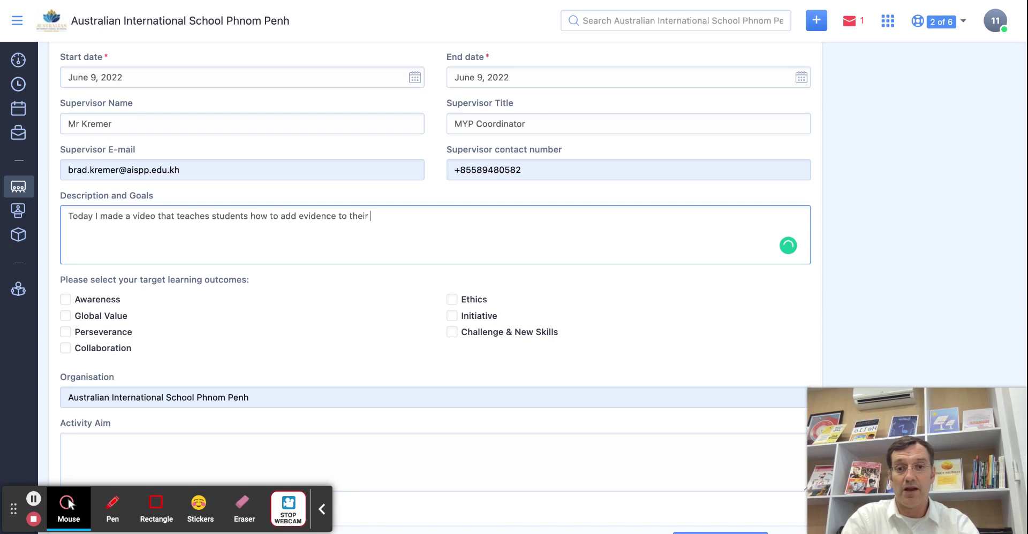
pyautogui.write('SA')
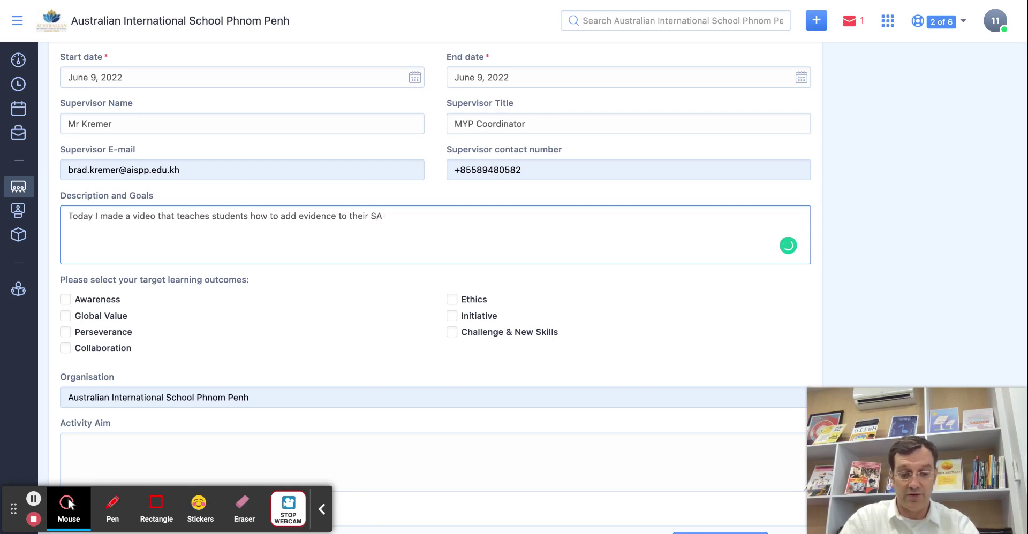
pyautogui.write(' portfolio in')
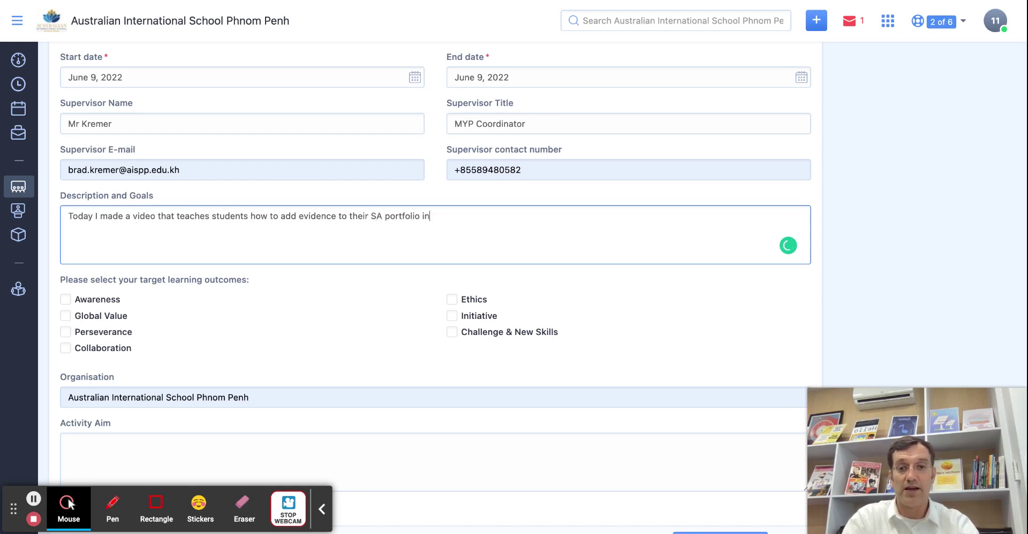
pyautogui.write(' ManageBa')
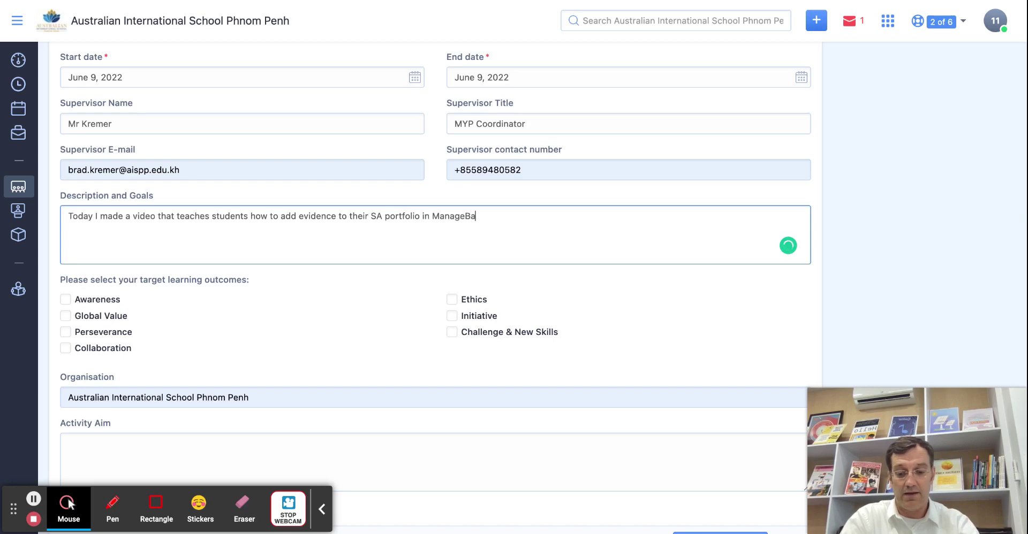
pyautogui.write('c.')
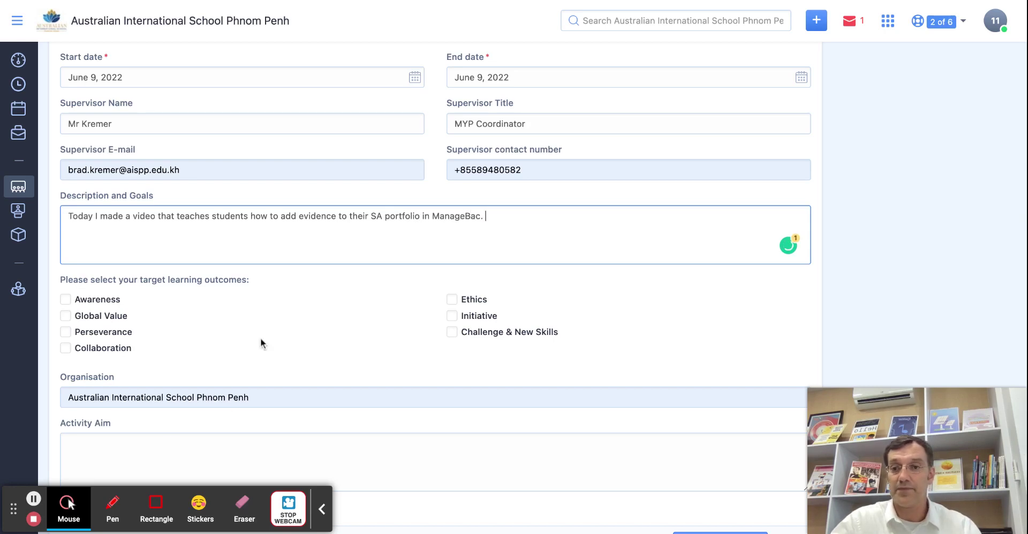
# - Tick Initiative and Awareness as the experience's target learning outcomes
pyautogui.scroll(-2, 309, 299)
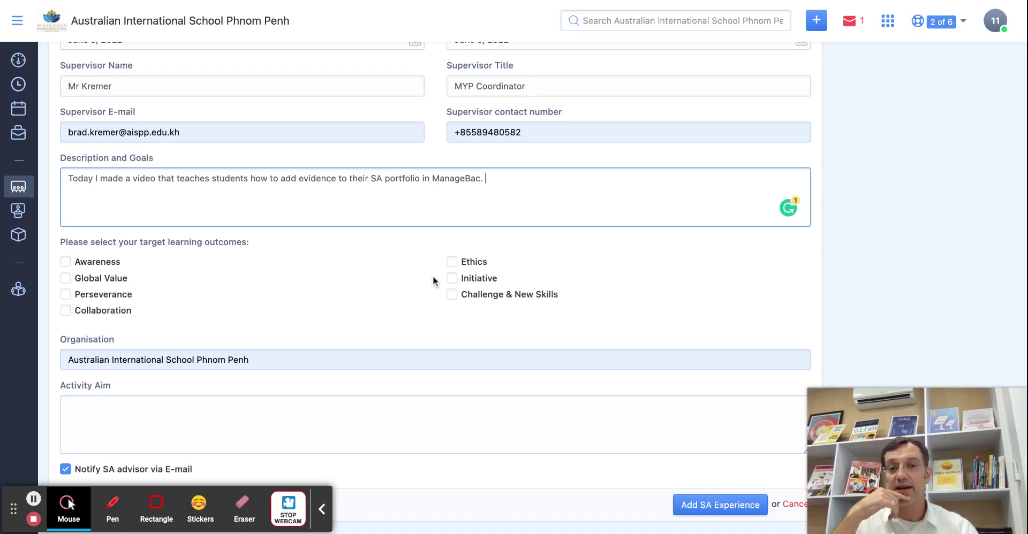
pyautogui.click(451, 278)
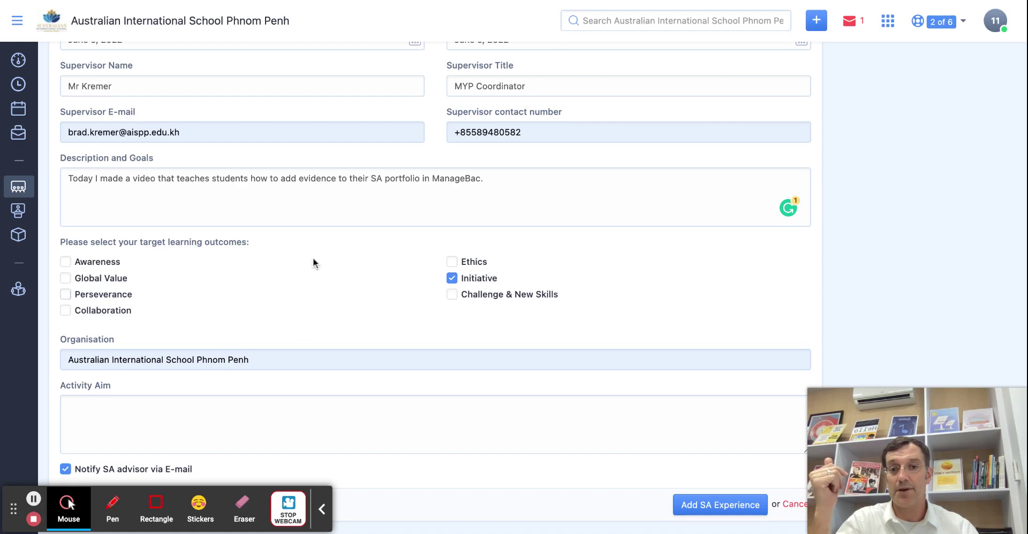
pyautogui.click(65, 262)
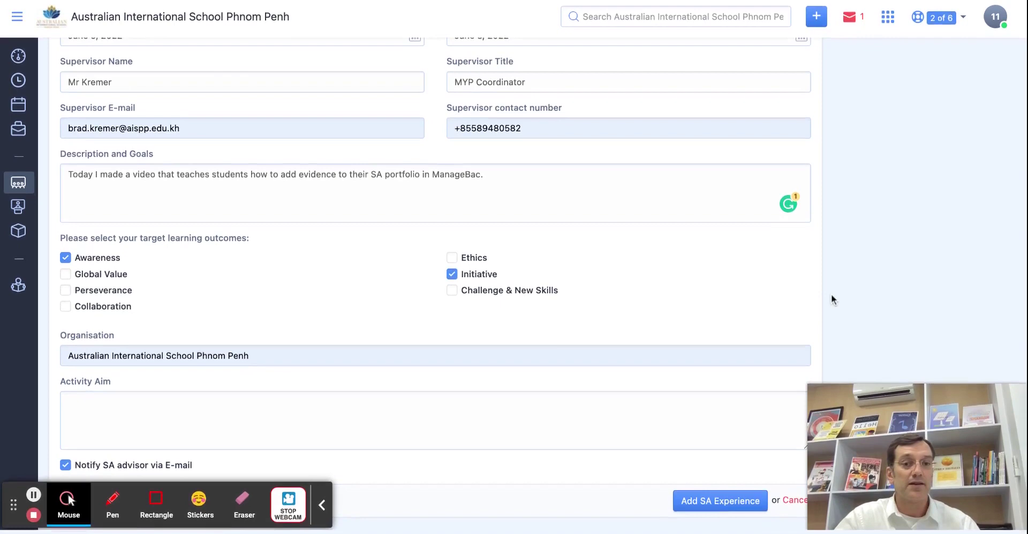
# - Set the activity aim to informing students how to add SA activities independently next year
pyautogui.click(259, 419)
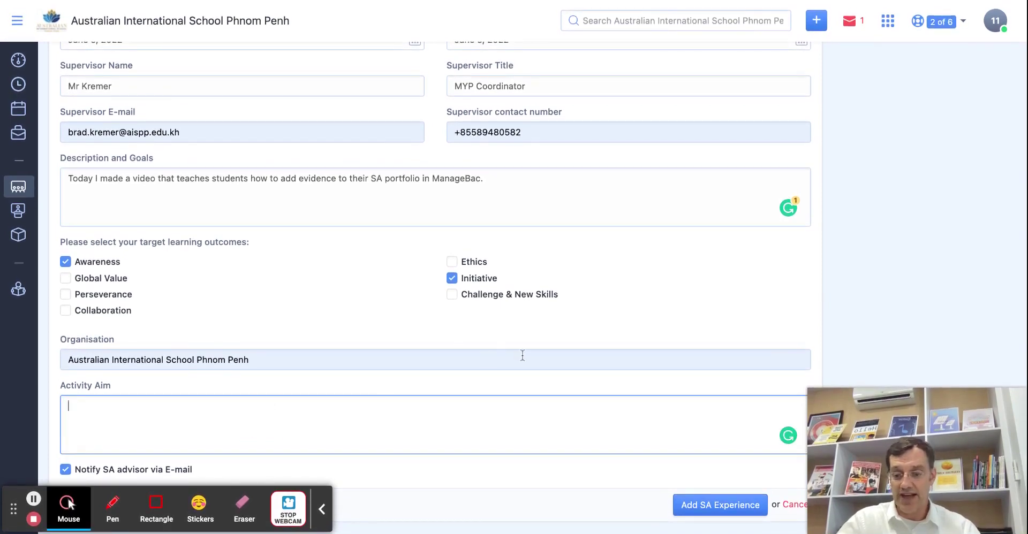
pyautogui.write('Inform ')
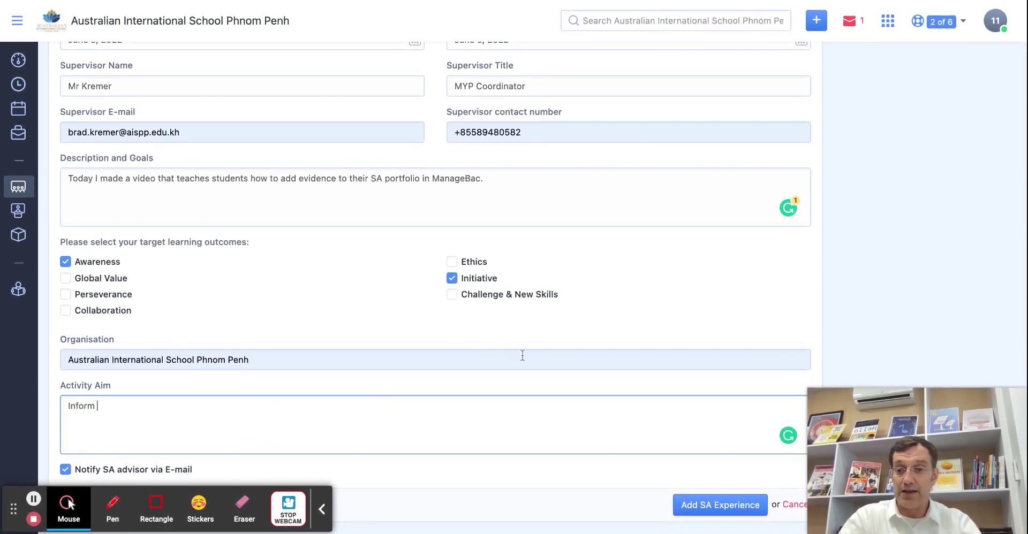
pyautogui.write('tudents ')
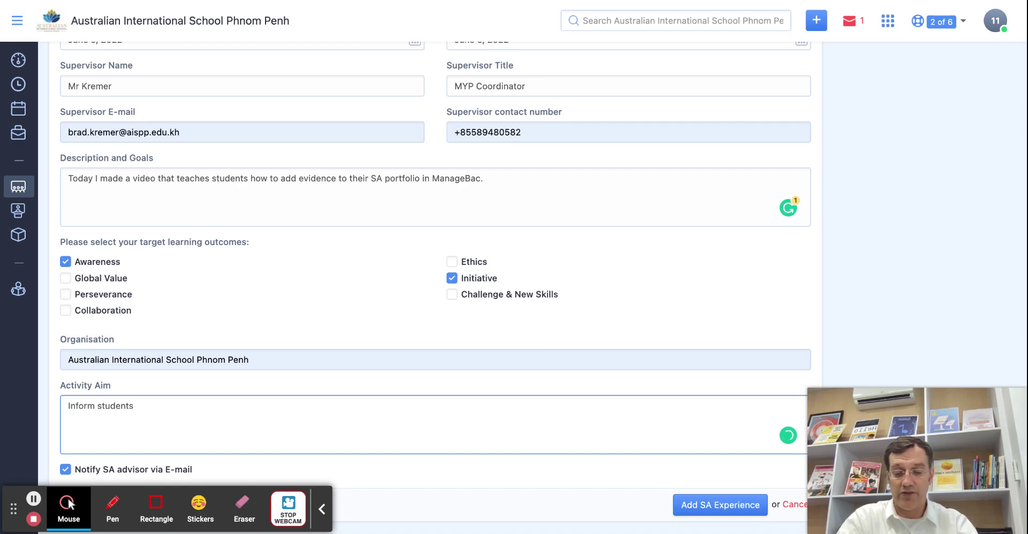
pyautogui.write('how to ')
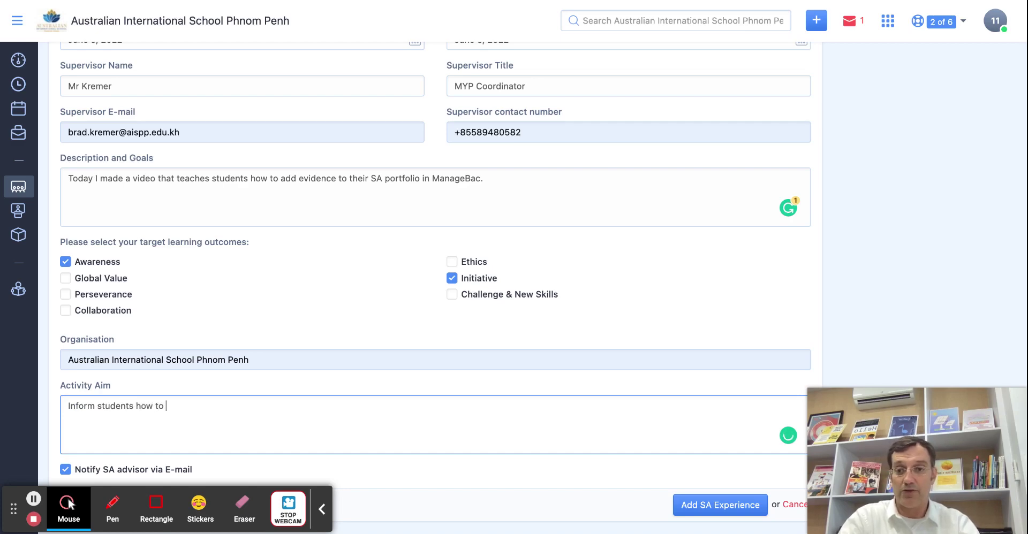
pyautogui.write('add S')
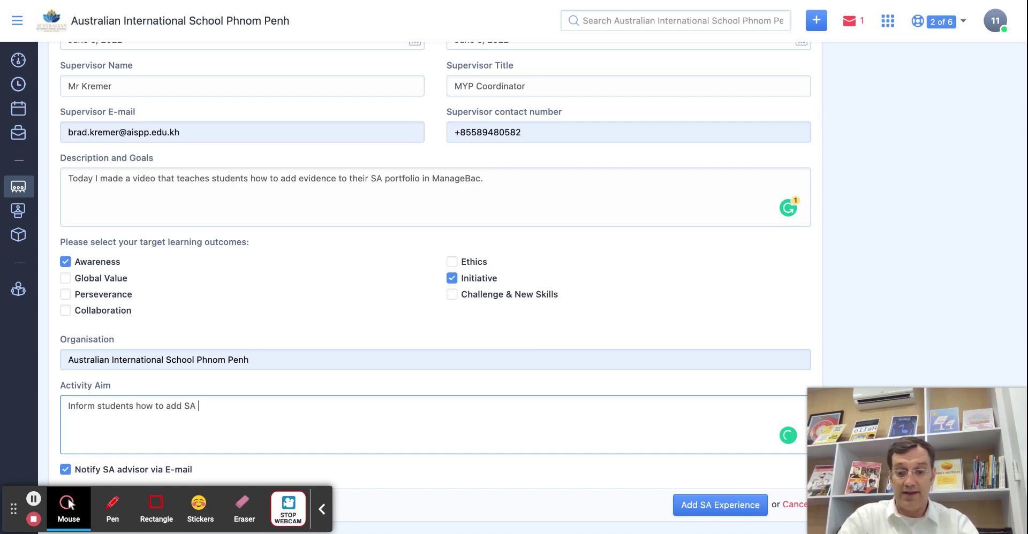
pyautogui.write('activities in ')
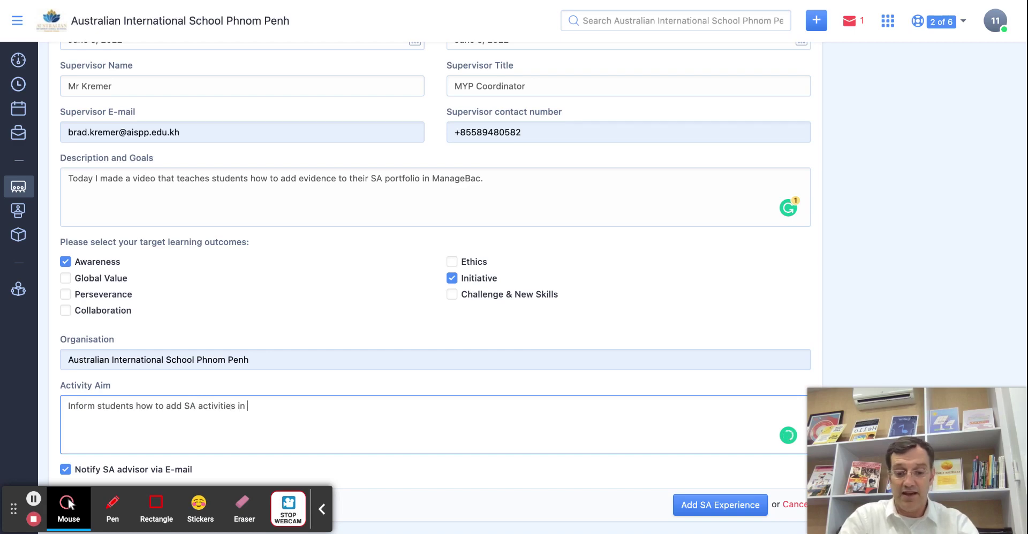
pyautogui.write('Mand')
pyautogui.press('BackSpace')
pyautogui.press('BackSpace')
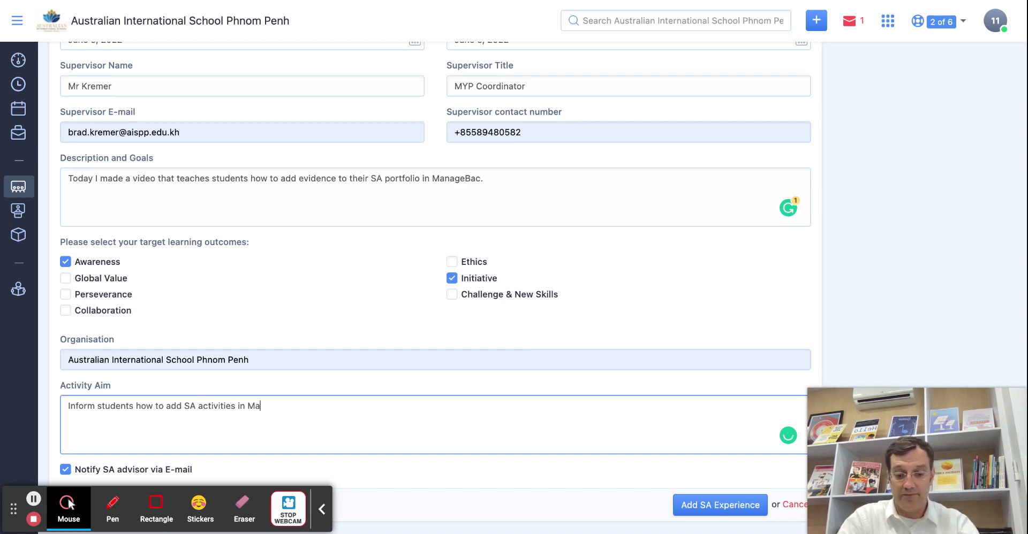
pyautogui.write('nageBac')
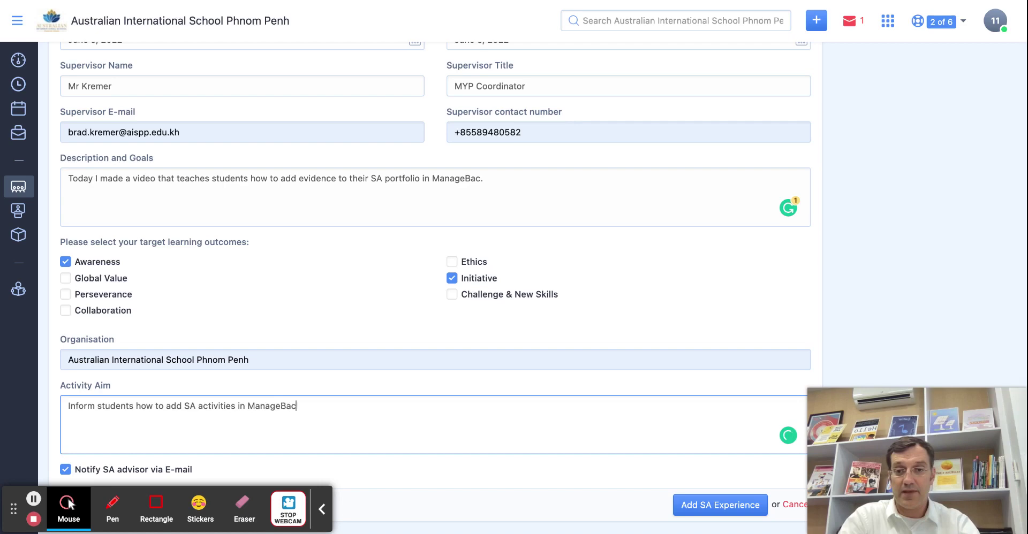
pyautogui.write(' so that the')
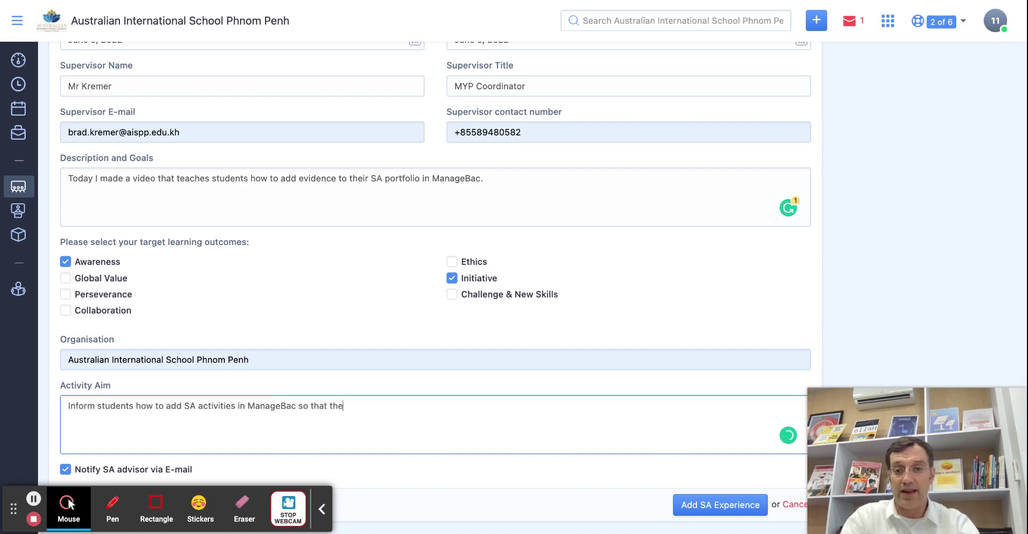
pyautogui.write('y can do it')
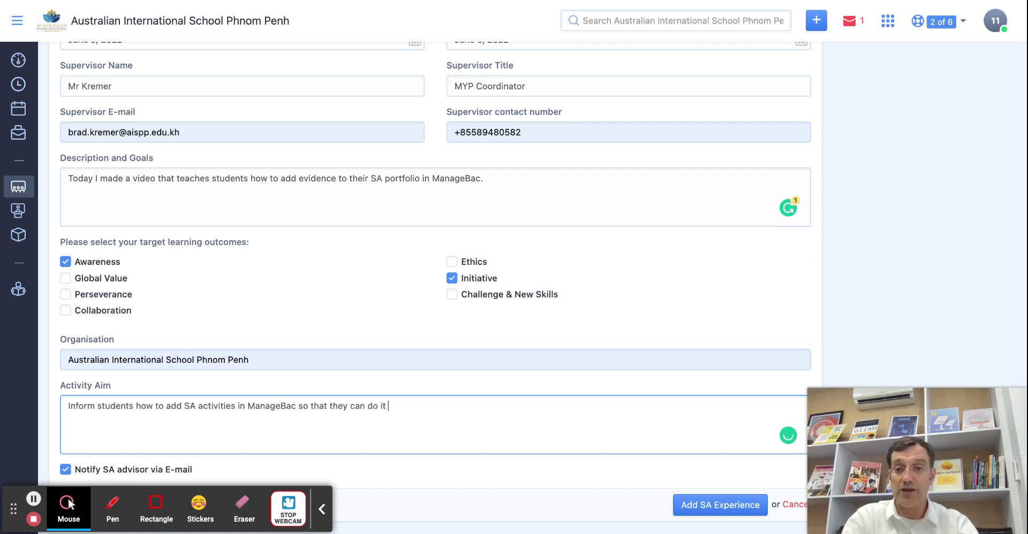
pyautogui.write(' more indep')
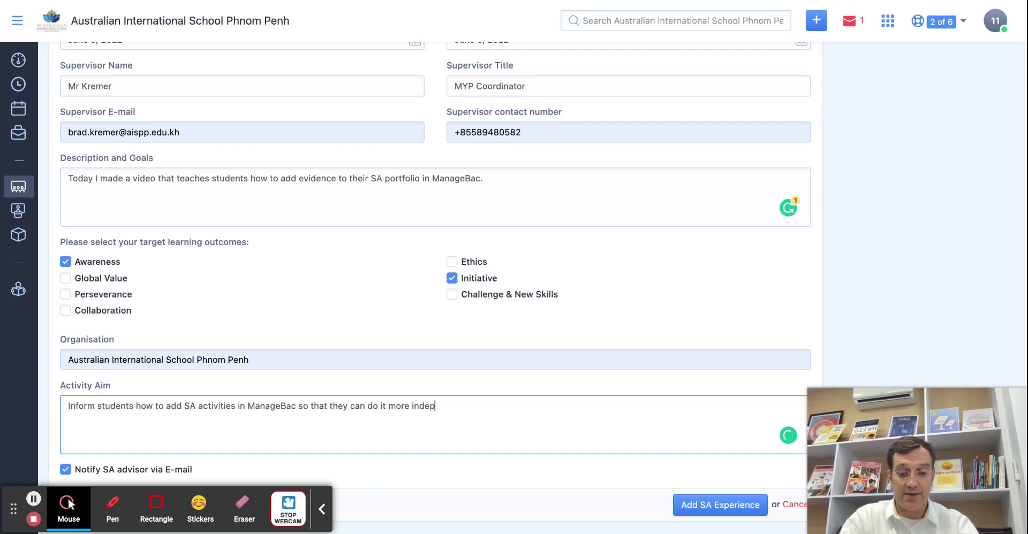
pyautogui.write('endently')
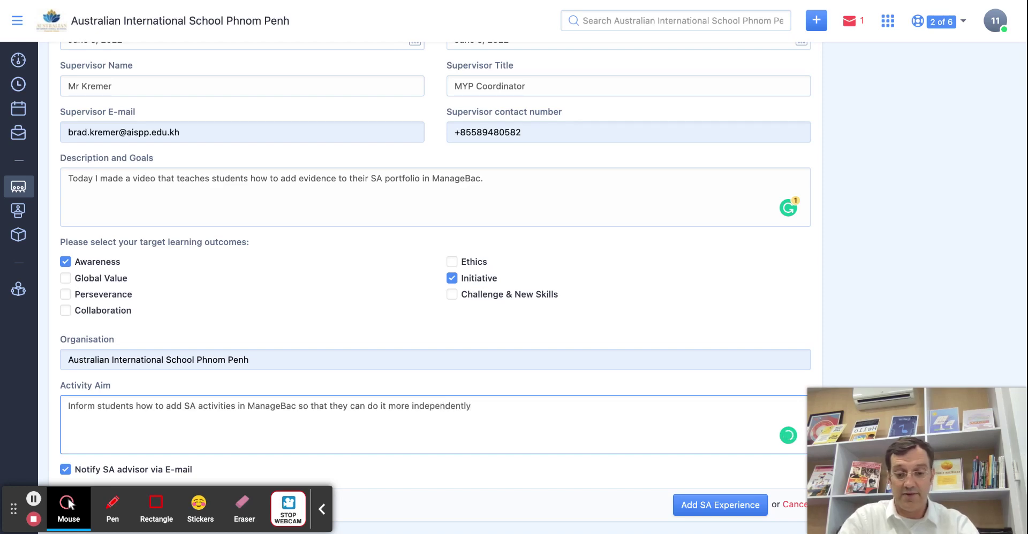
pyautogui.write(' next sch')
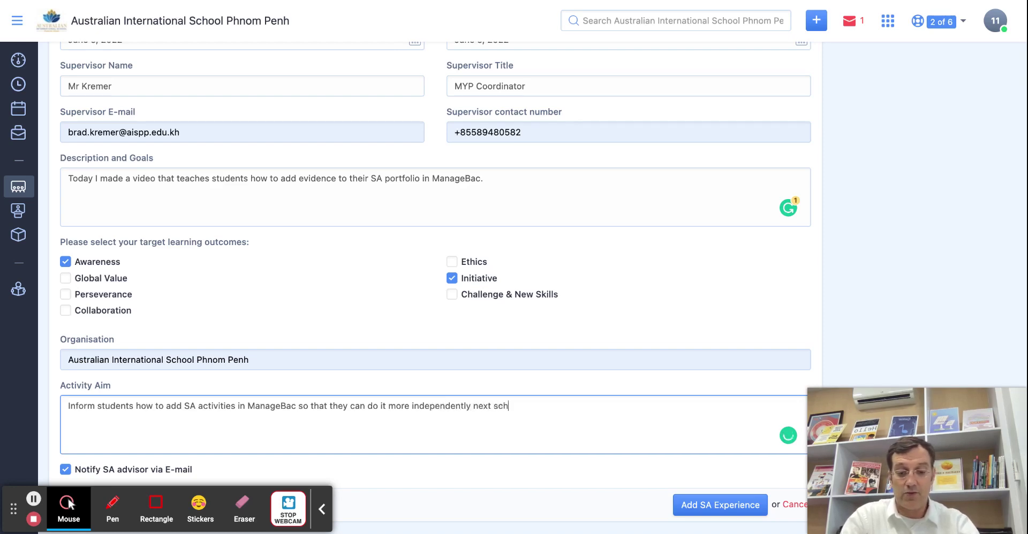
pyautogui.write('ool year.')
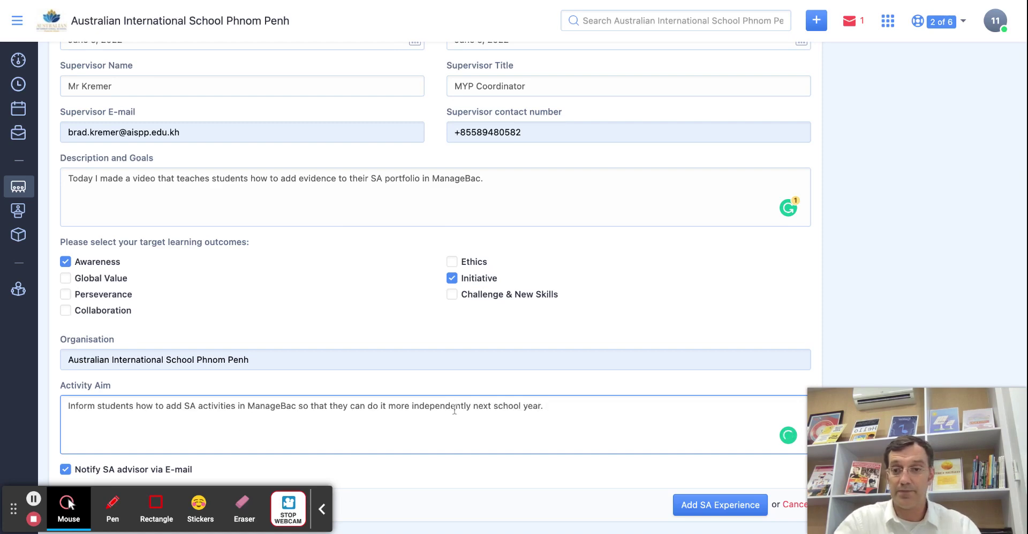
# - Turn off SA advisor e-mail notification and add the SA experience
pyautogui.click(65, 470)
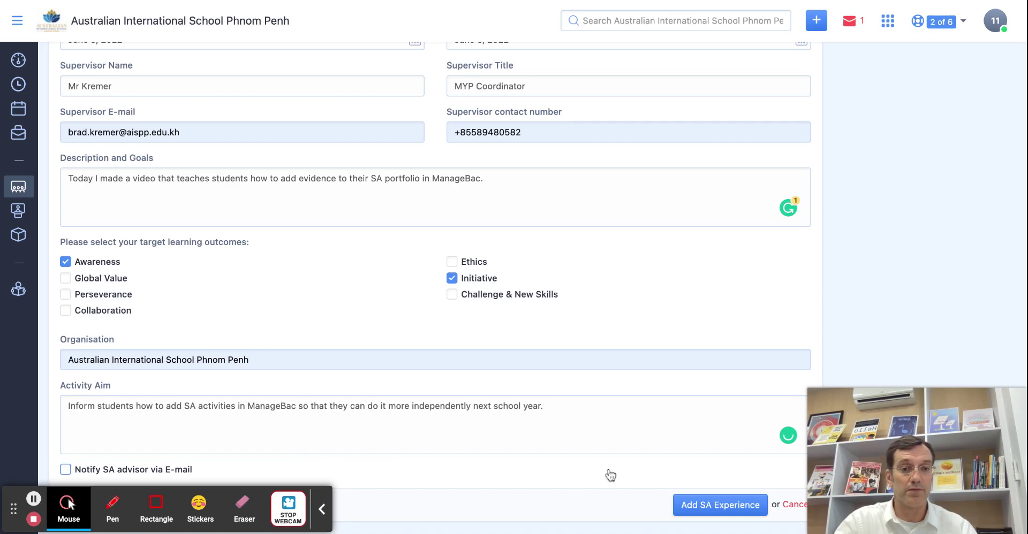
pyautogui.click(718, 509)
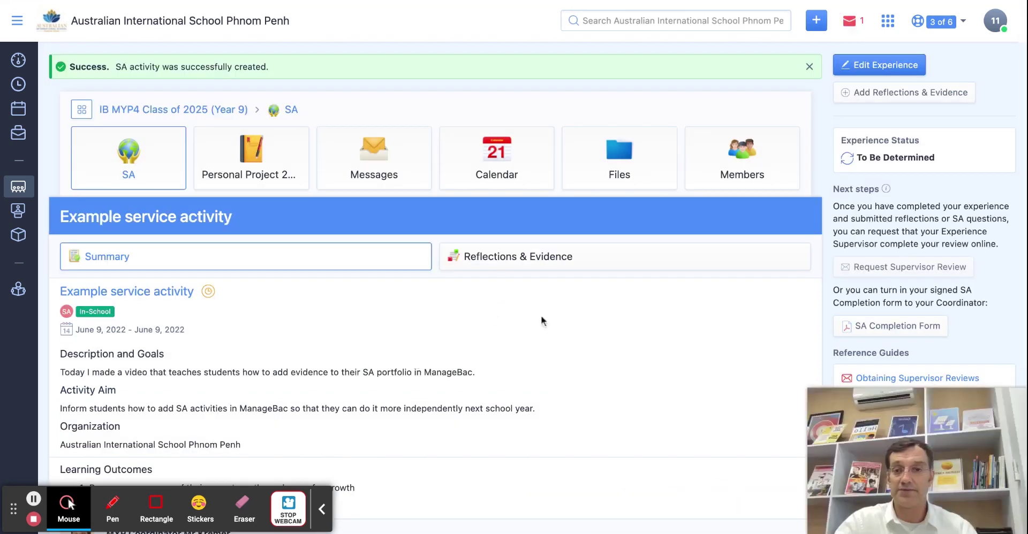
pyautogui.scroll(-3, 556, 322)
pyautogui.scroll(-1, 556, 322)
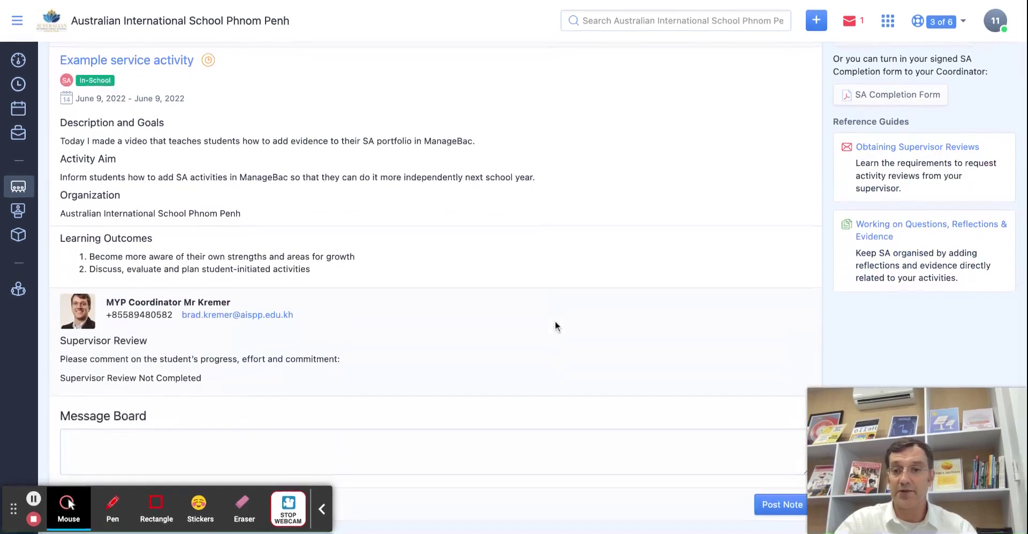
pyautogui.scroll(2, 556, 323)
pyautogui.scroll(2, 555, 324)
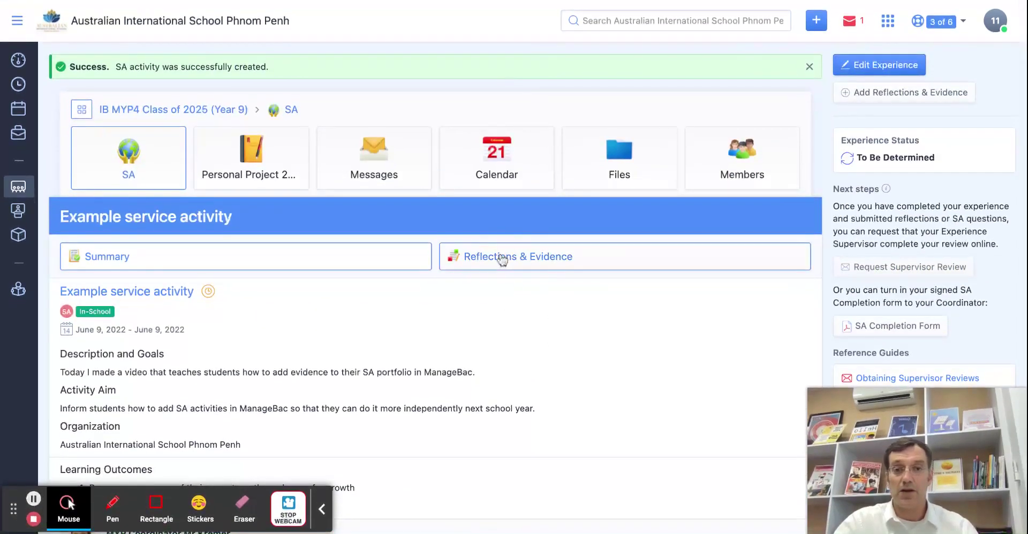
# - Write the journal reflection 'Here is my SA reflection for the video.' linked to strengths awareness
pyautogui.click(503, 256)
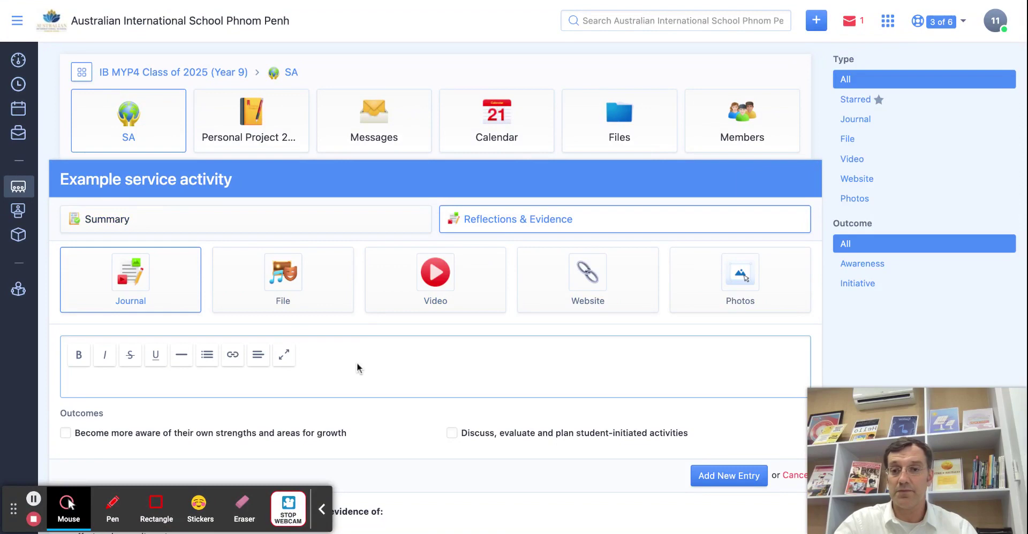
pyautogui.write('Her')
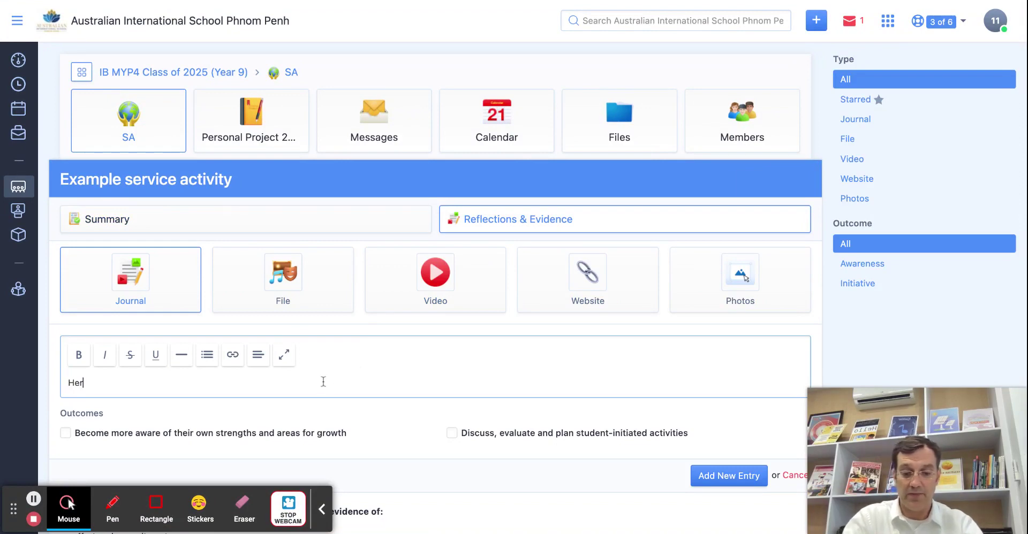
pyautogui.write('e is my S')
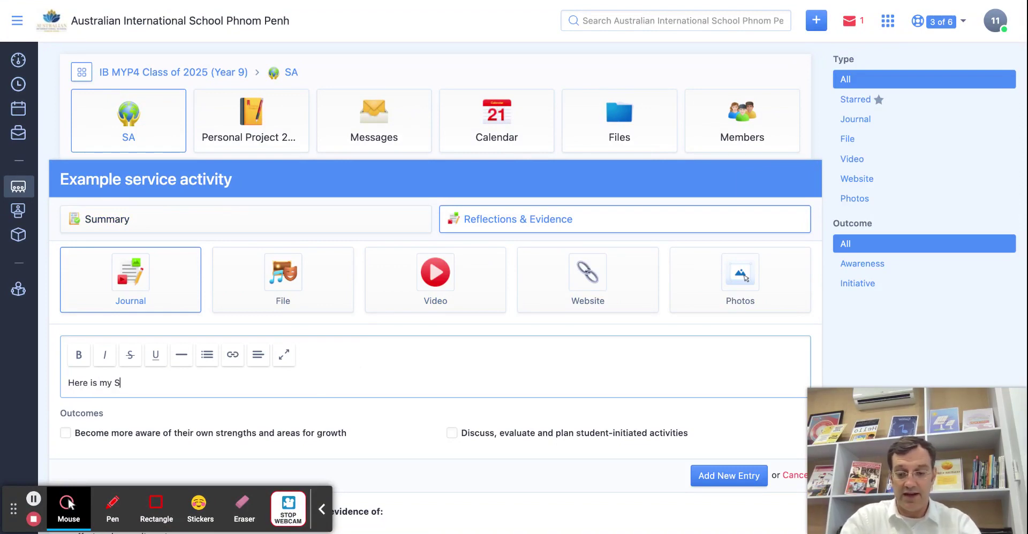
pyautogui.write('A reflectio')
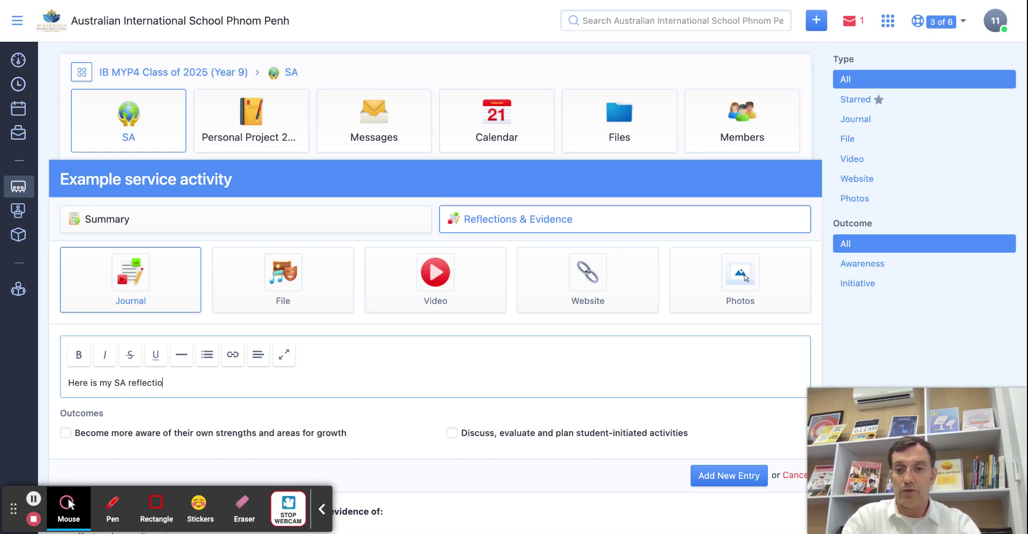
pyautogui.write('n for the video')
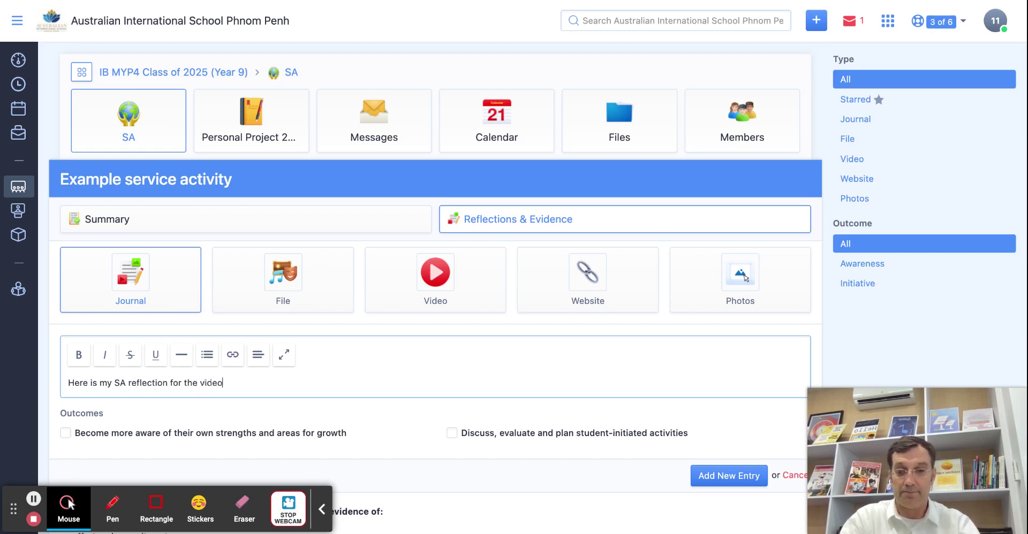
pyautogui.write('.')
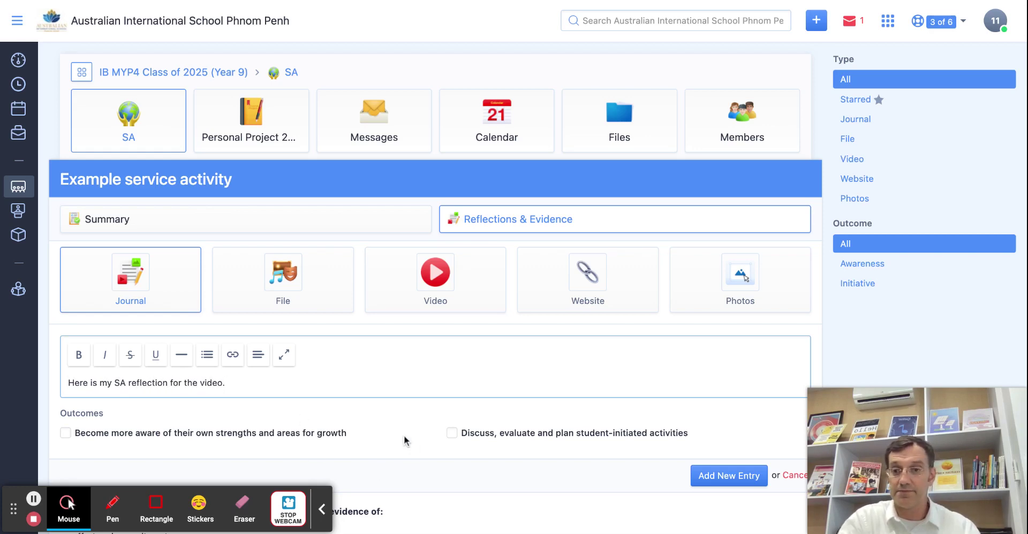
pyautogui.scroll(-3, 406, 437)
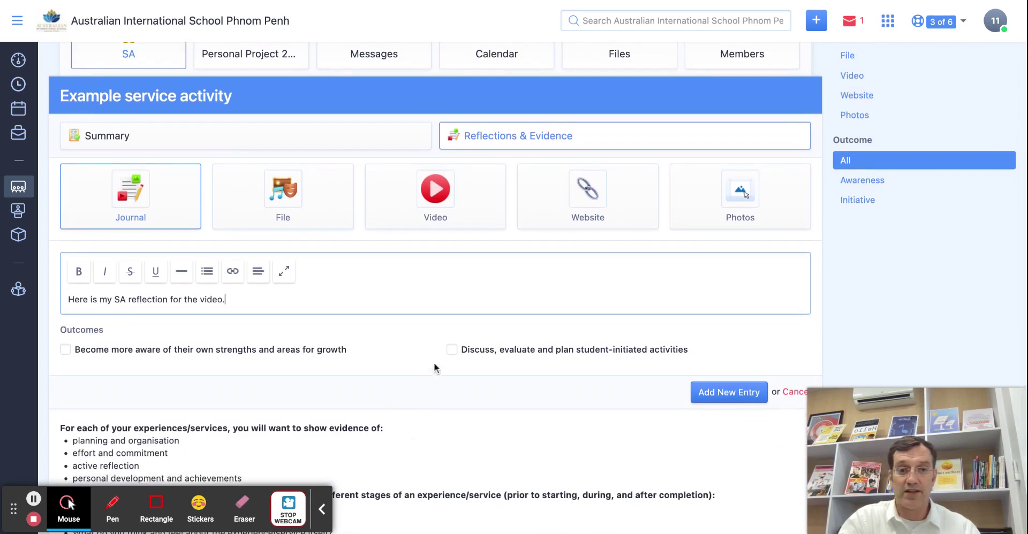
pyautogui.click(65, 349)
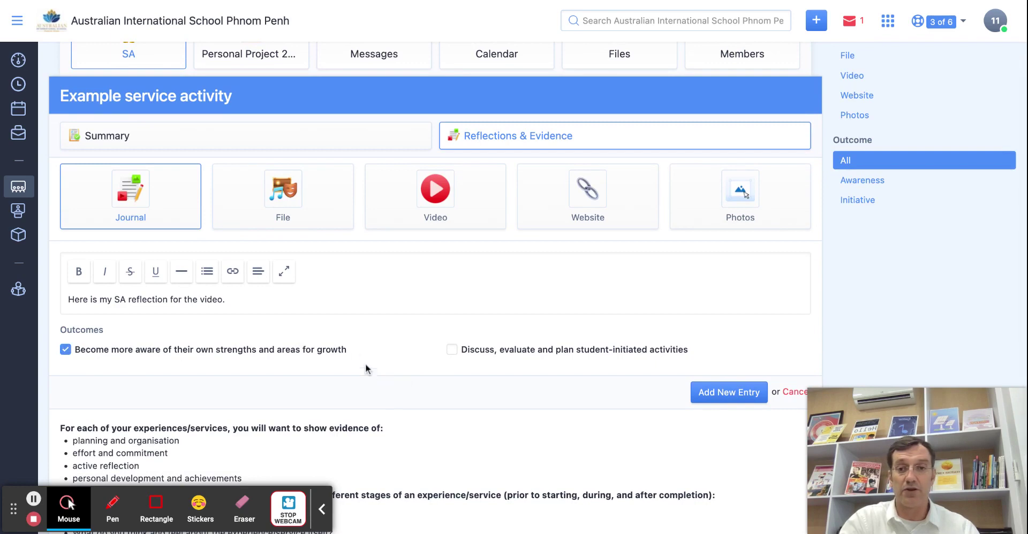
# - Upload the screenshot image as a new file evidence entry
pyautogui.click(305, 220)
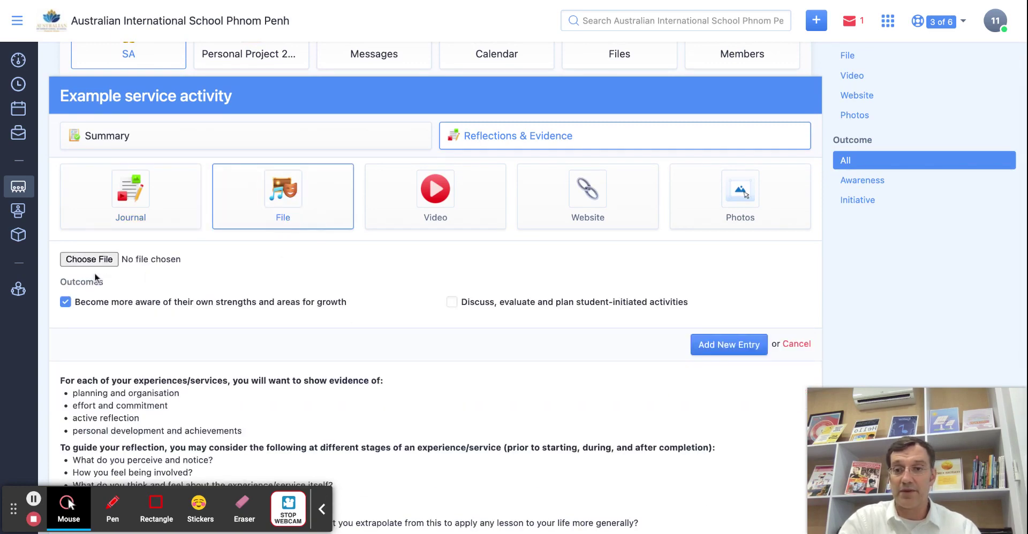
pyautogui.click(86, 260)
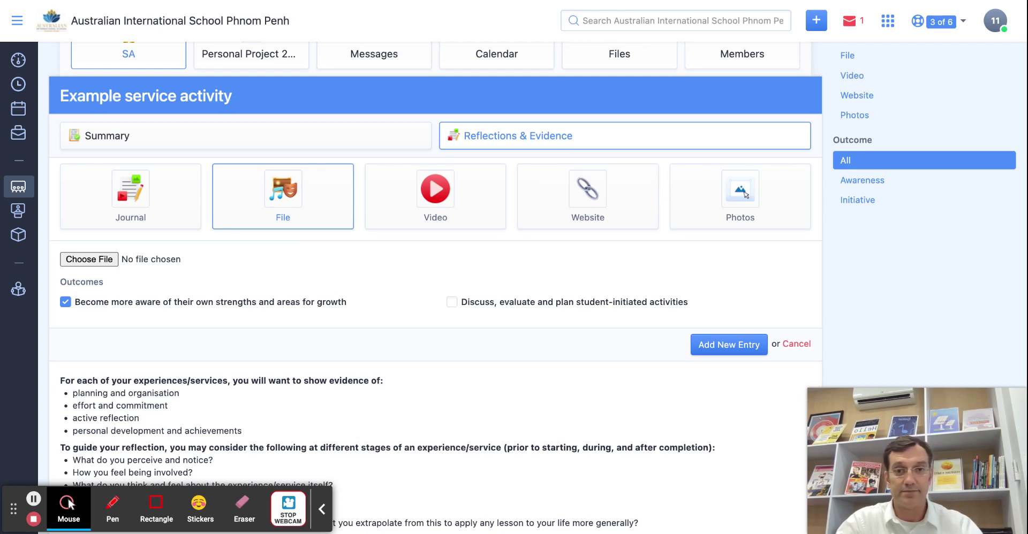
pyautogui.click(569, 312)
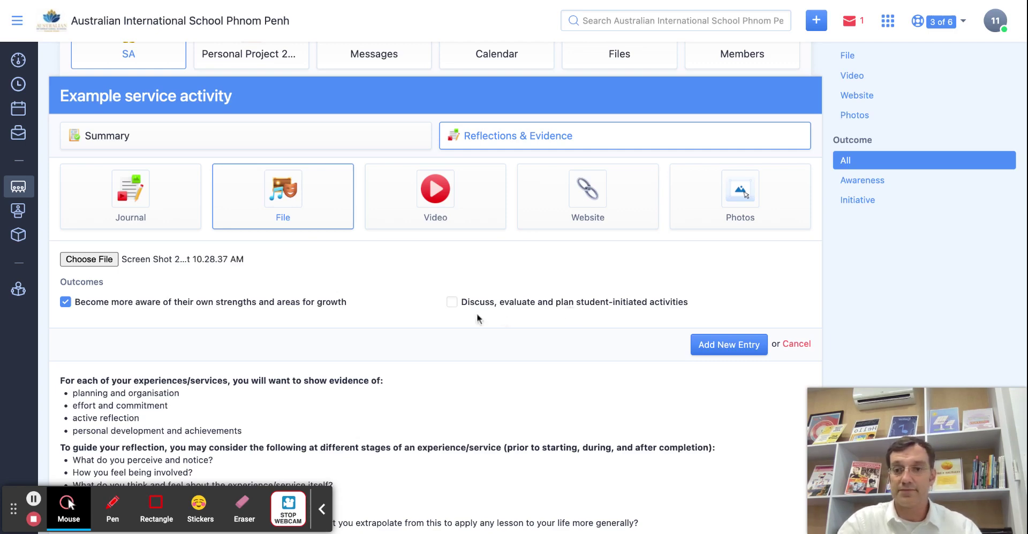
pyautogui.scroll(-2, 476, 313)
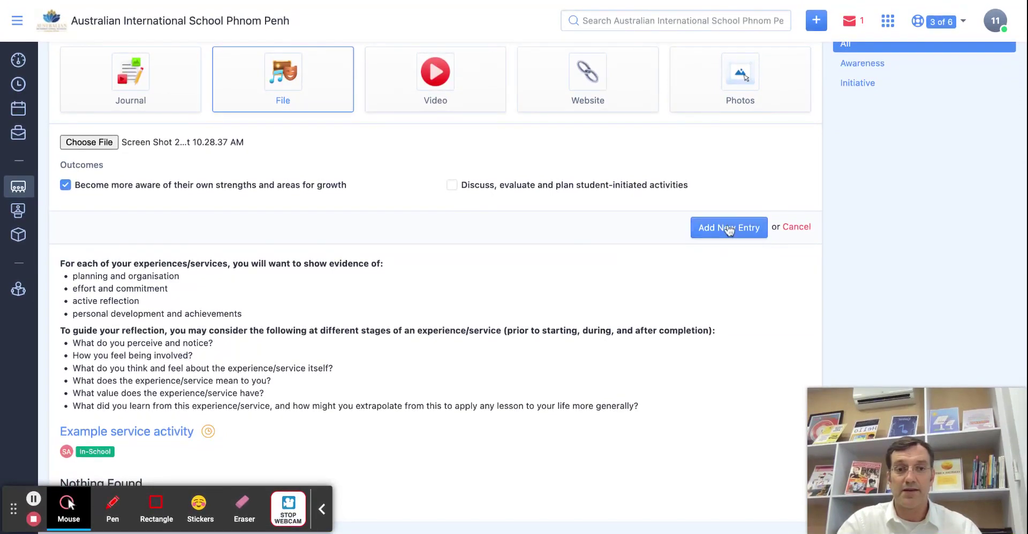
pyautogui.click(729, 231)
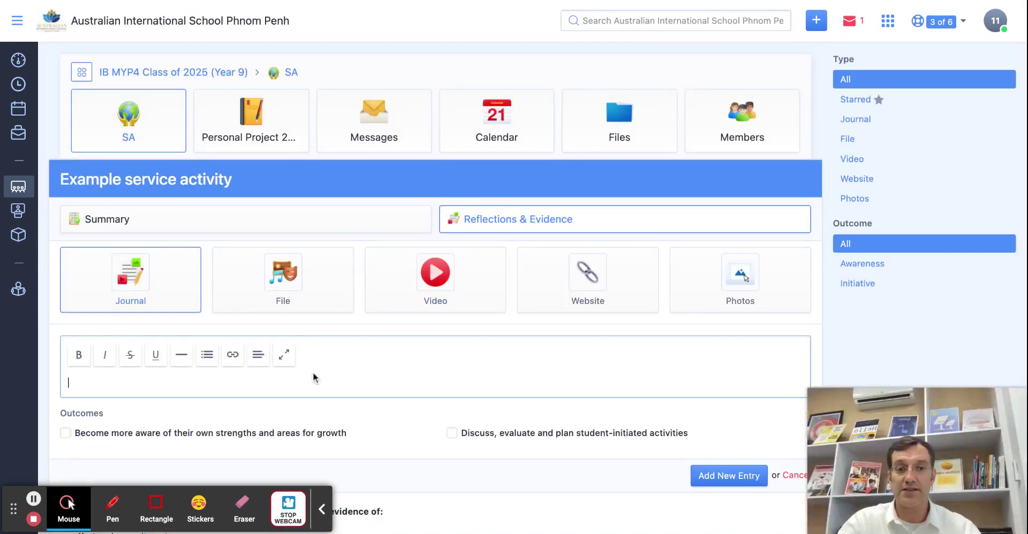
# - Review the Example service activity summary with its description, aim and outcomes
pyautogui.click(236, 232)
pyautogui.scroll(-2, 595, 386)
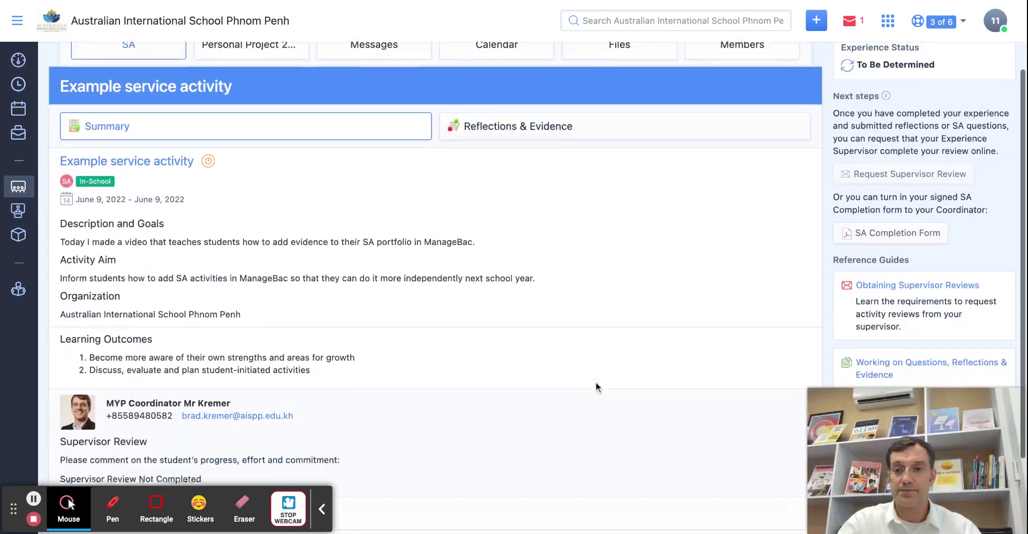
pyautogui.scroll(-1, 595, 386)
pyautogui.scroll(-1, 595, 386)
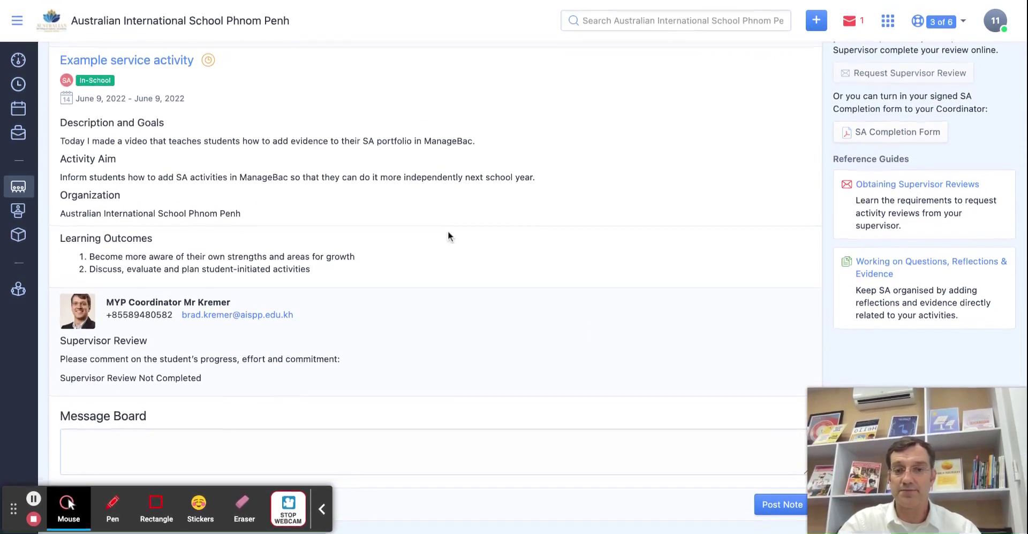
pyautogui.scroll(4, 447, 231)
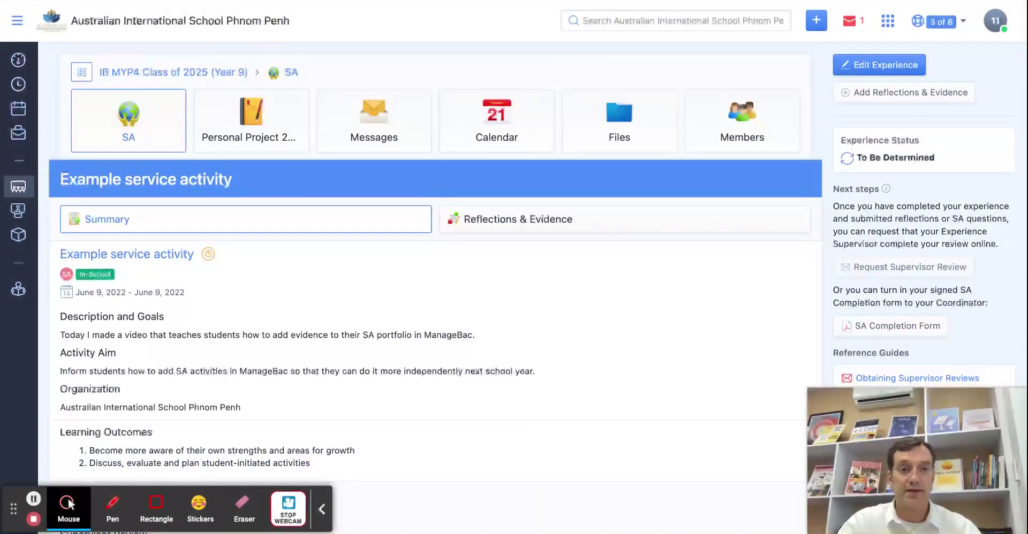